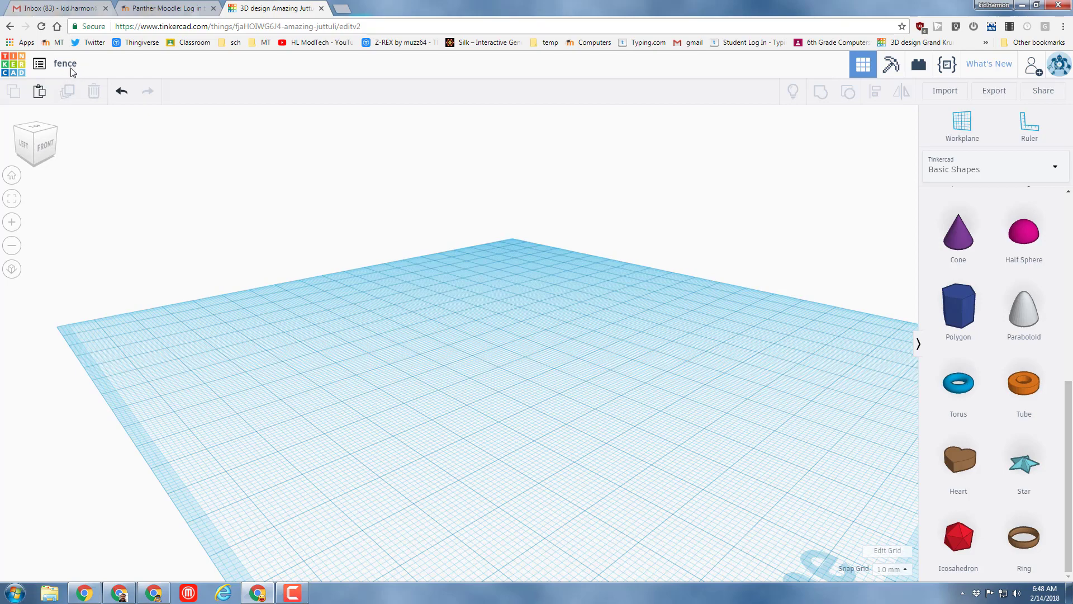
Orbit the empty workplane to a straight-on FRONT view and scroll Basic Shapes back to the top.
right_click_drag(769, 454, 868, 380)
scroll(978, 246, "up", 4)
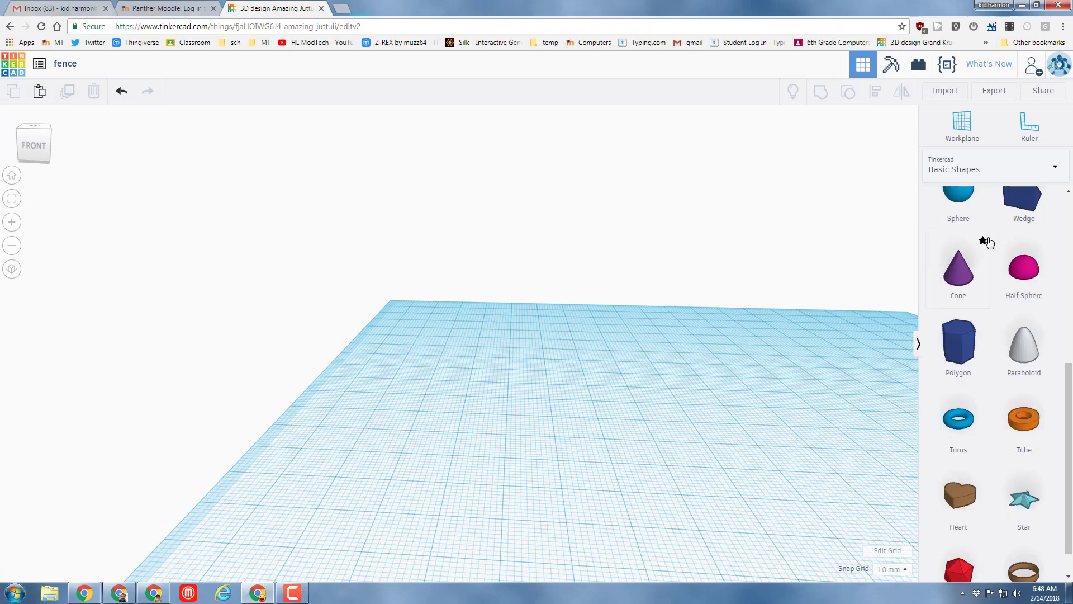
scroll(978, 246, "up", 2)
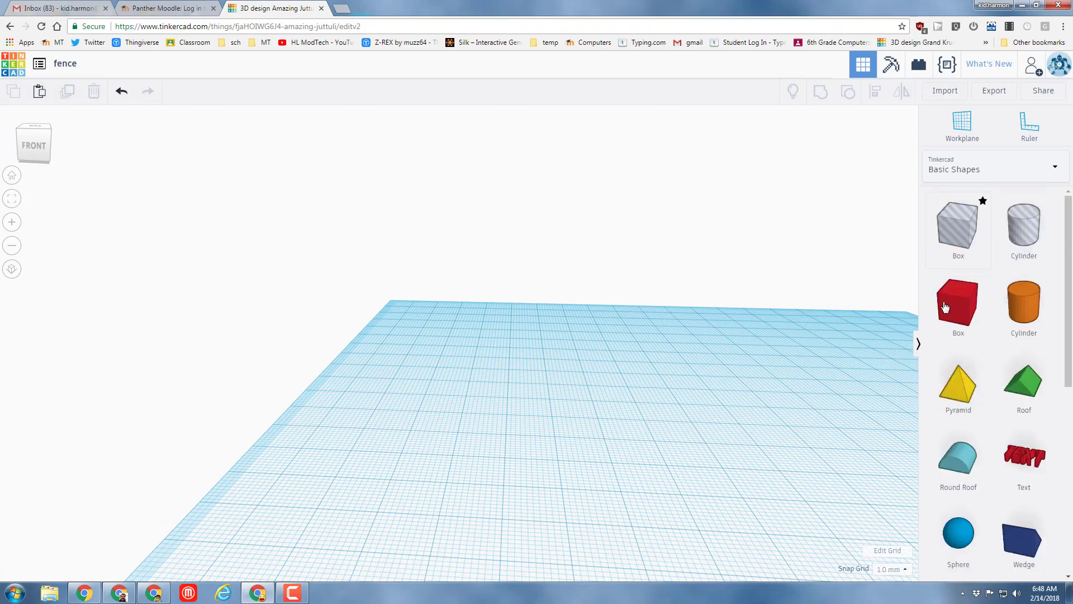
Place a red box and resize it to 5 mm length and 2 mm width.
left_click_drag(950, 306, 484, 447)
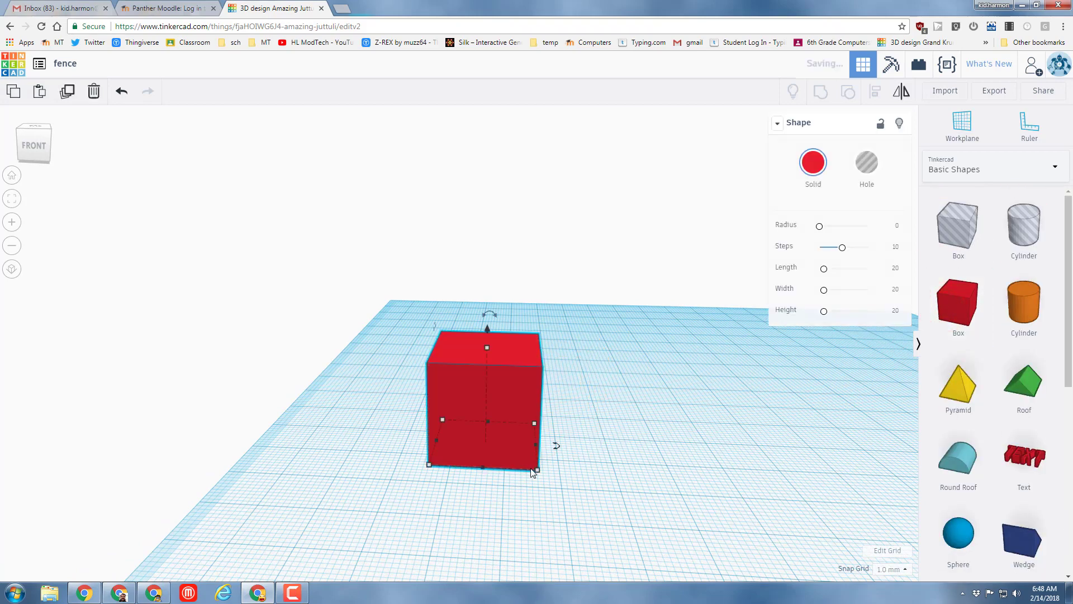
left_click_drag(536, 469, 538, 471)
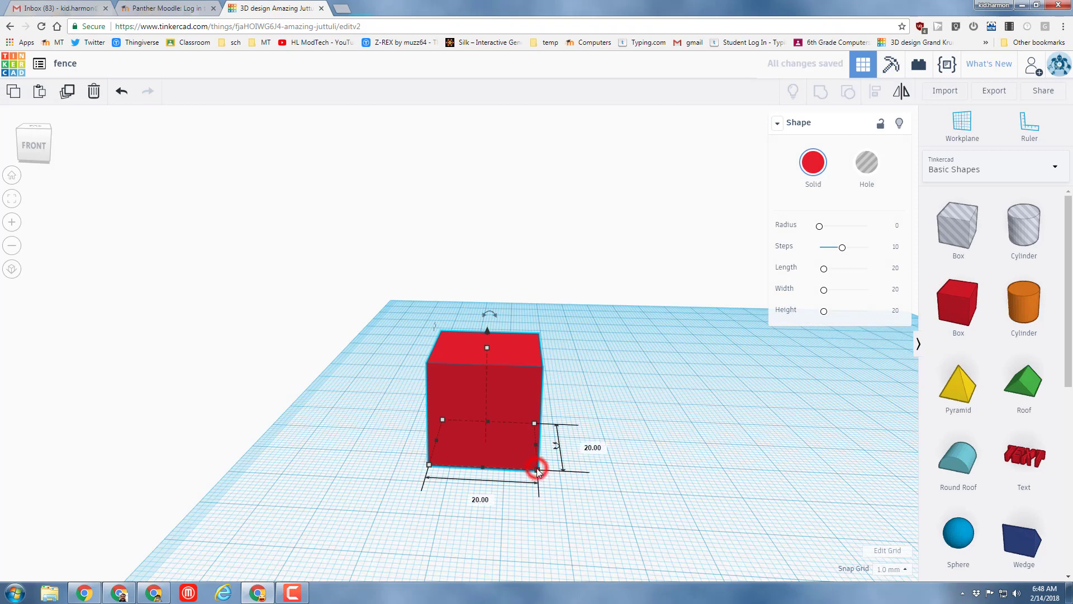
left_click(479, 499)
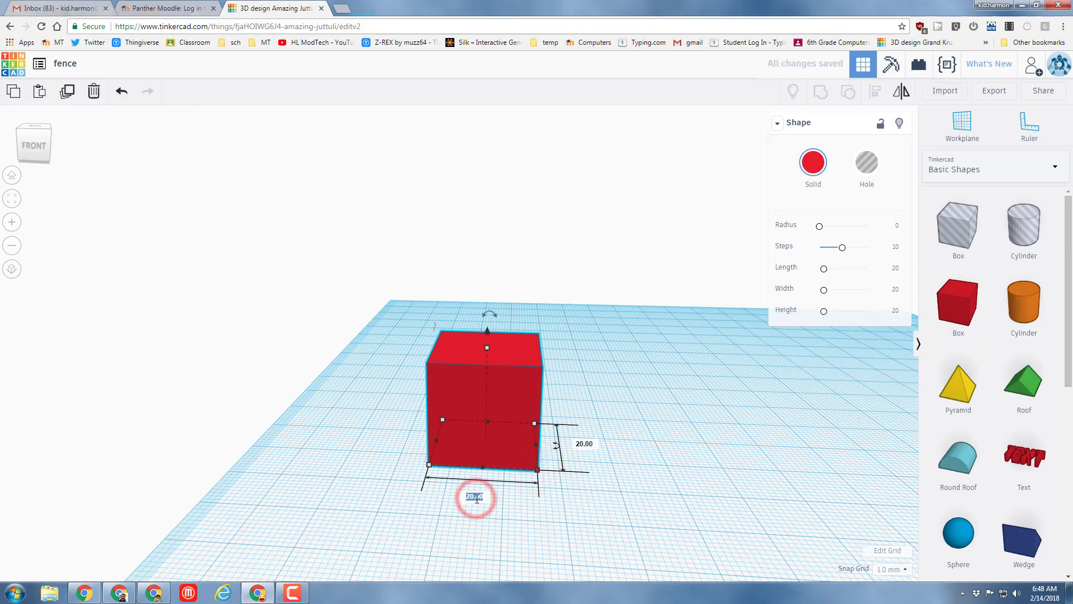
type("5")
key("Return")
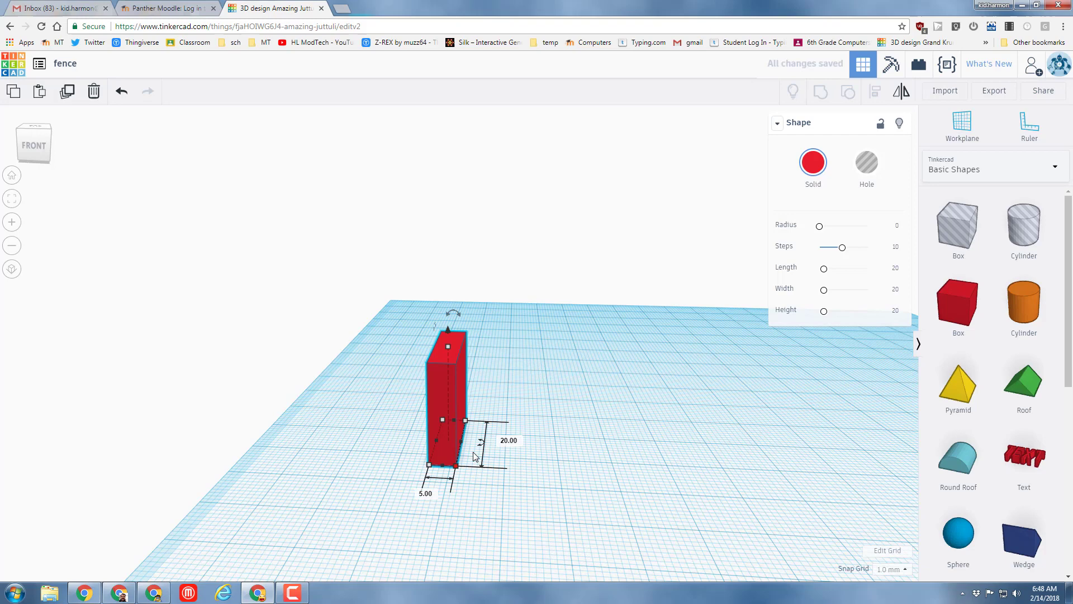
left_click(508, 441)
type("2")
key("Return")
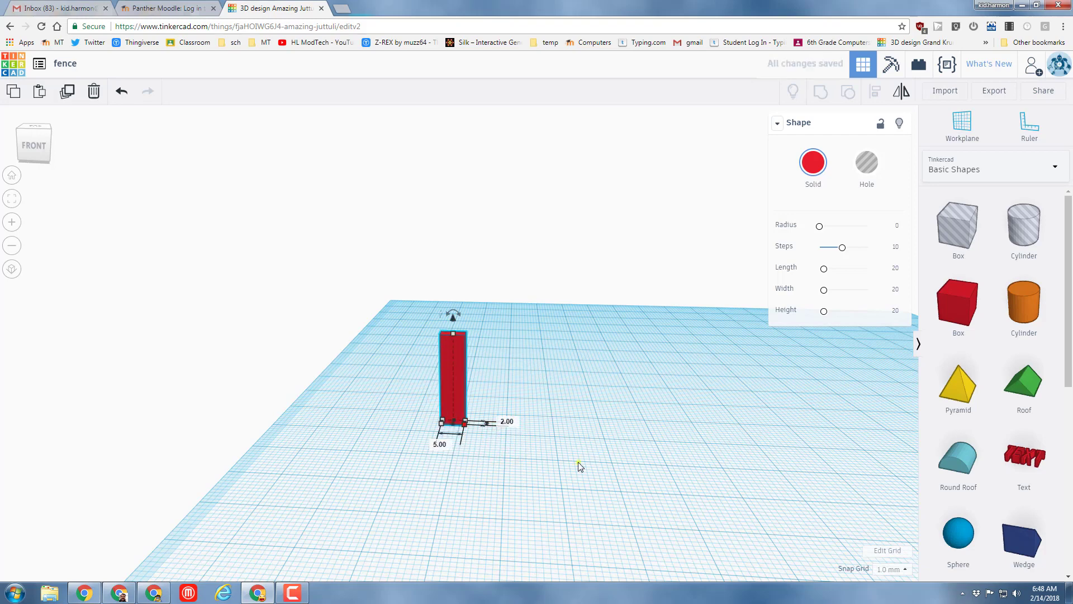
Shift the thin post left on the workplane and view it from the front.
right_click_drag(578, 461, 520, 442)
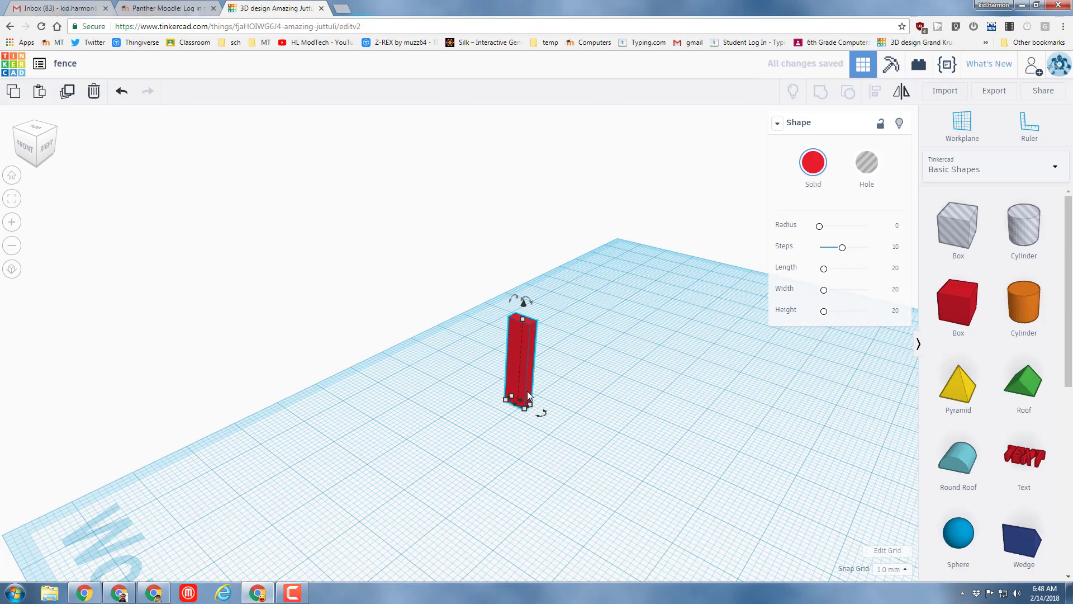
mouse_move(512, 377)
left_mouse_down()
mouse_move(555, 402)
mouse_move(529, 404)
mouse_move(515, 385)
left_mouse_up()
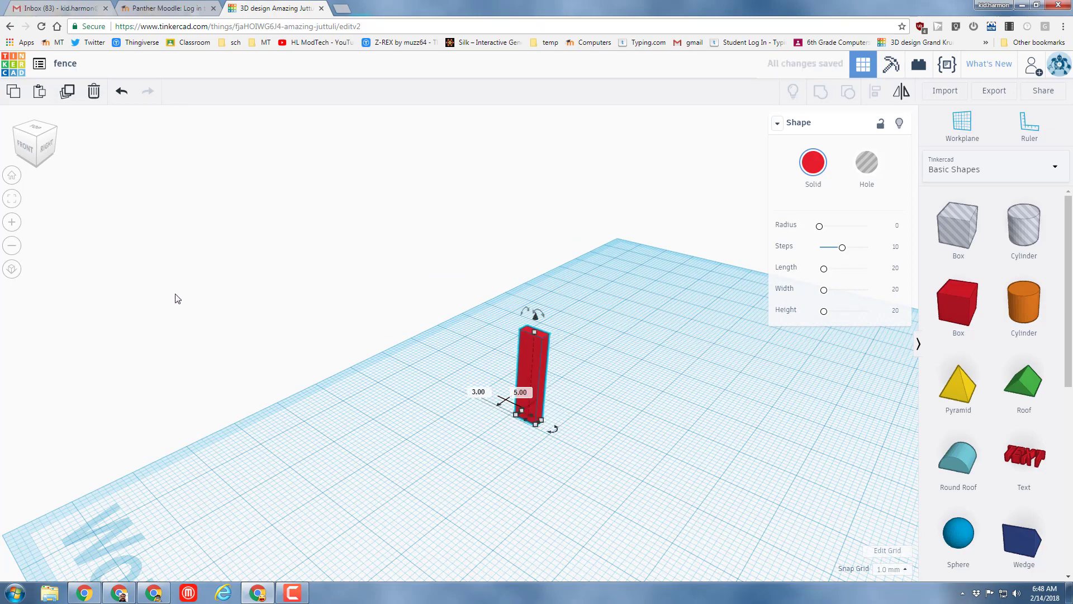
left_click(11, 200)
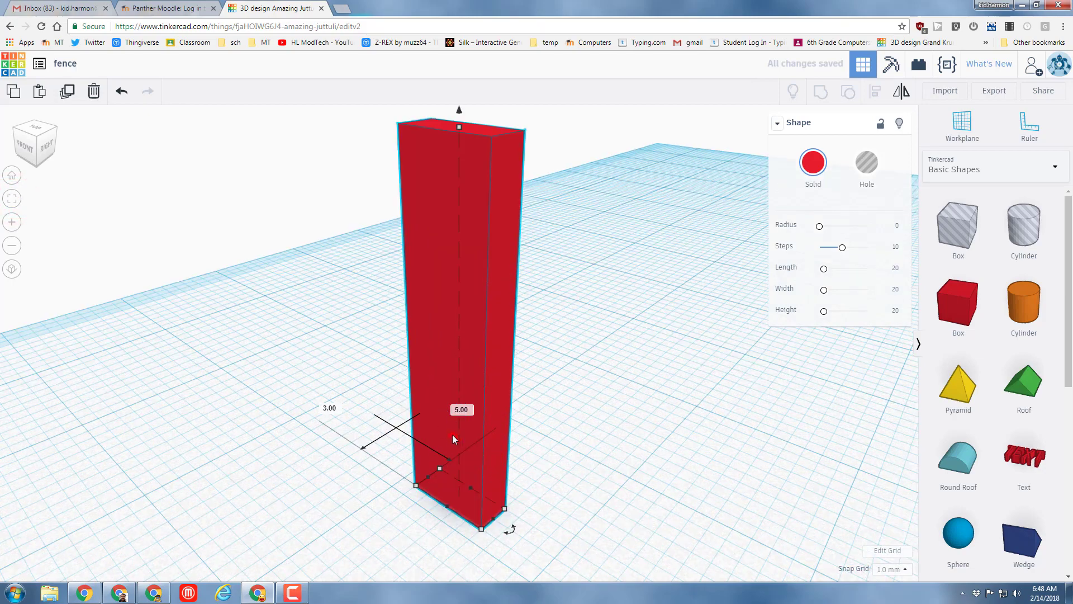
left_click_drag(453, 437, 421, 438)
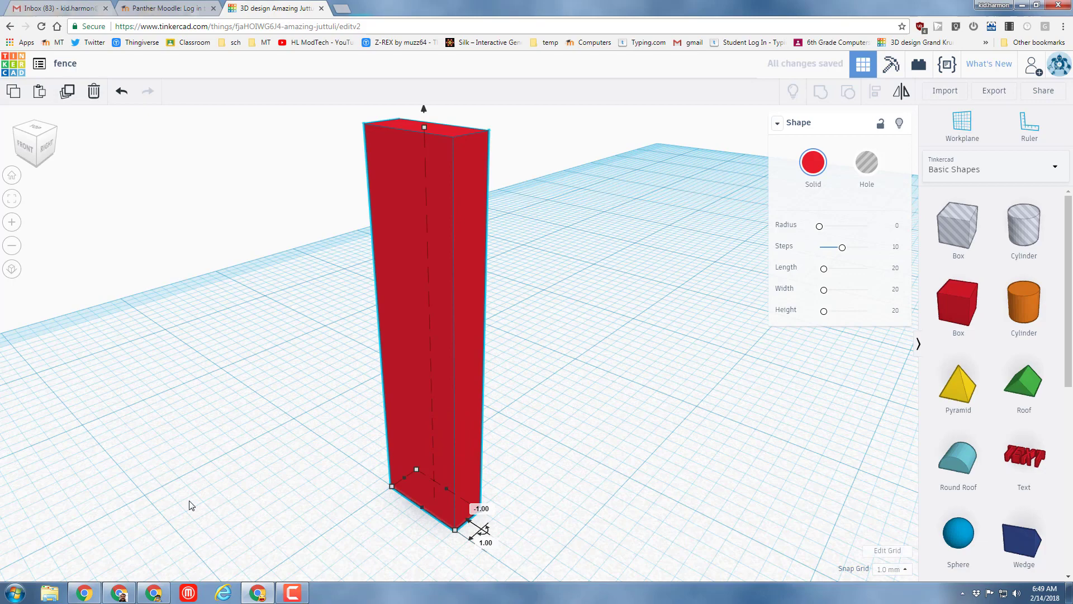
right_click_drag(195, 506, 395, 512)
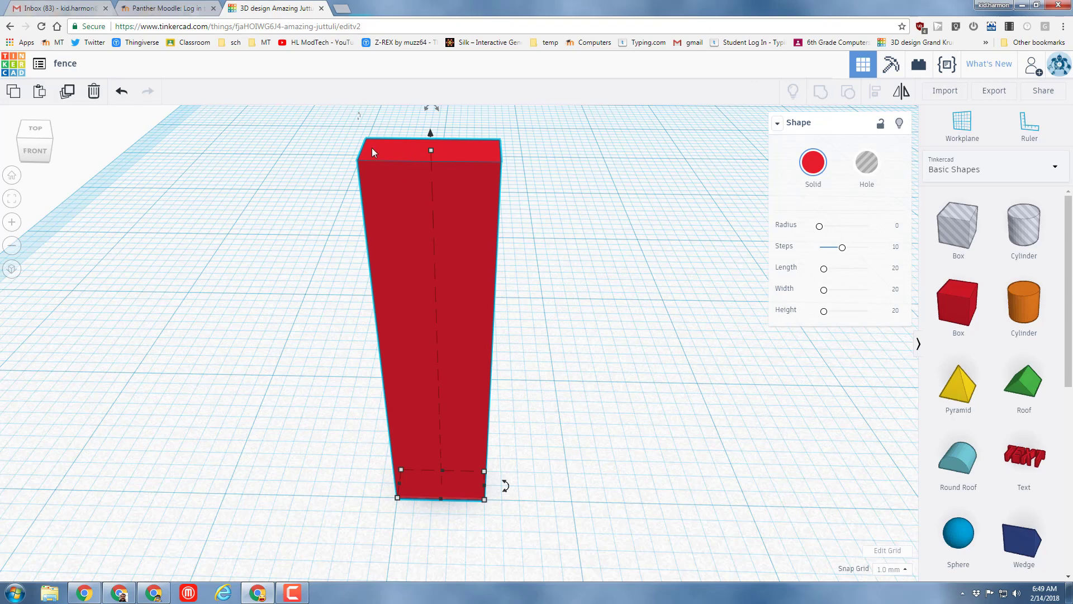
left_click(962, 123)
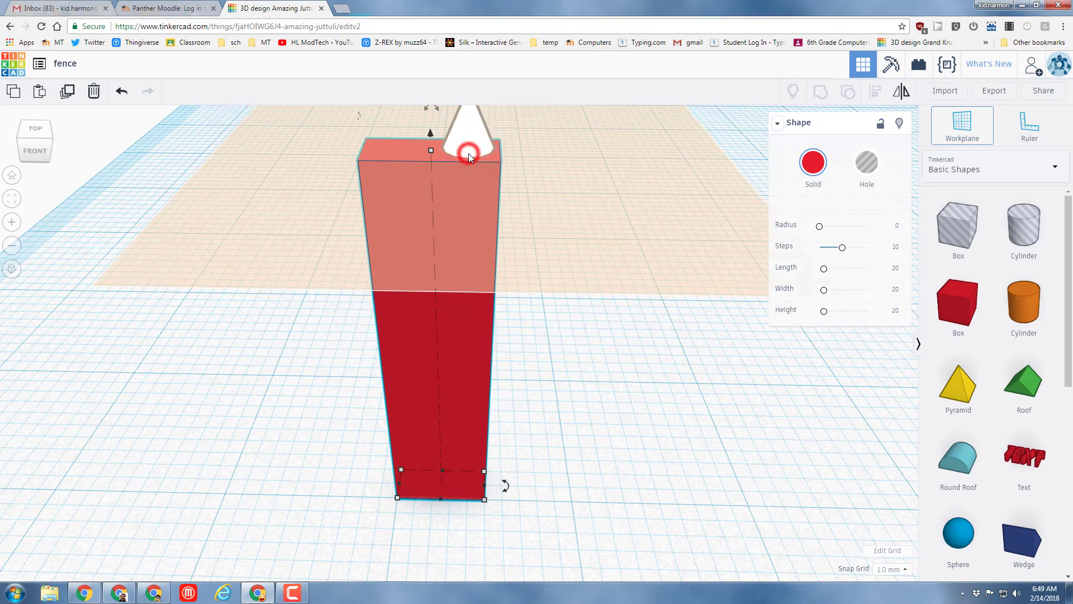
Set a workplane on the post's top face and drop a Roof shape onto it.
left_click(468, 153)
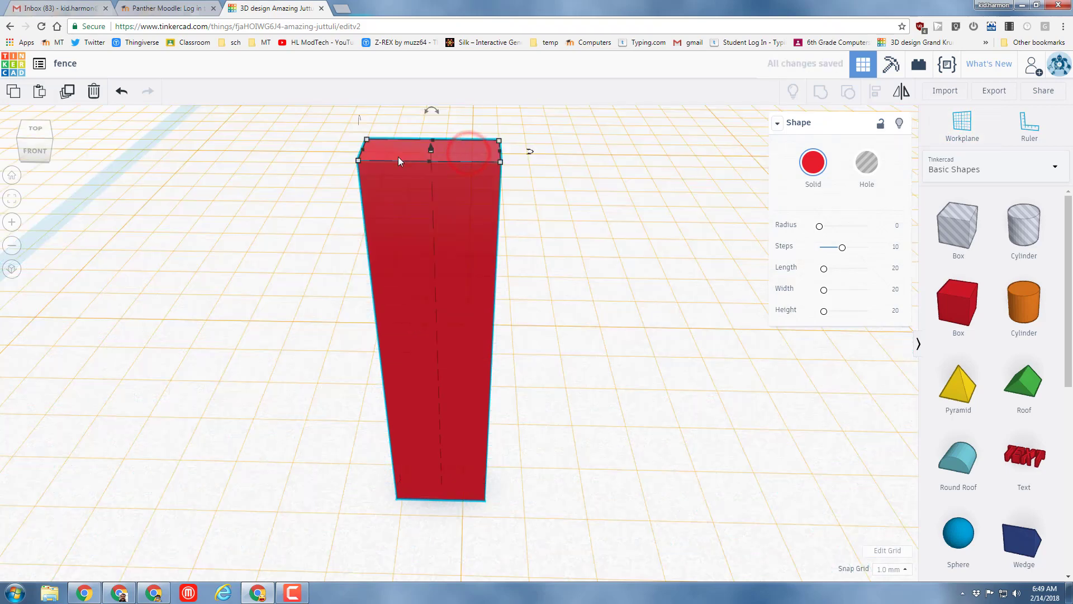
left_click(1022, 382)
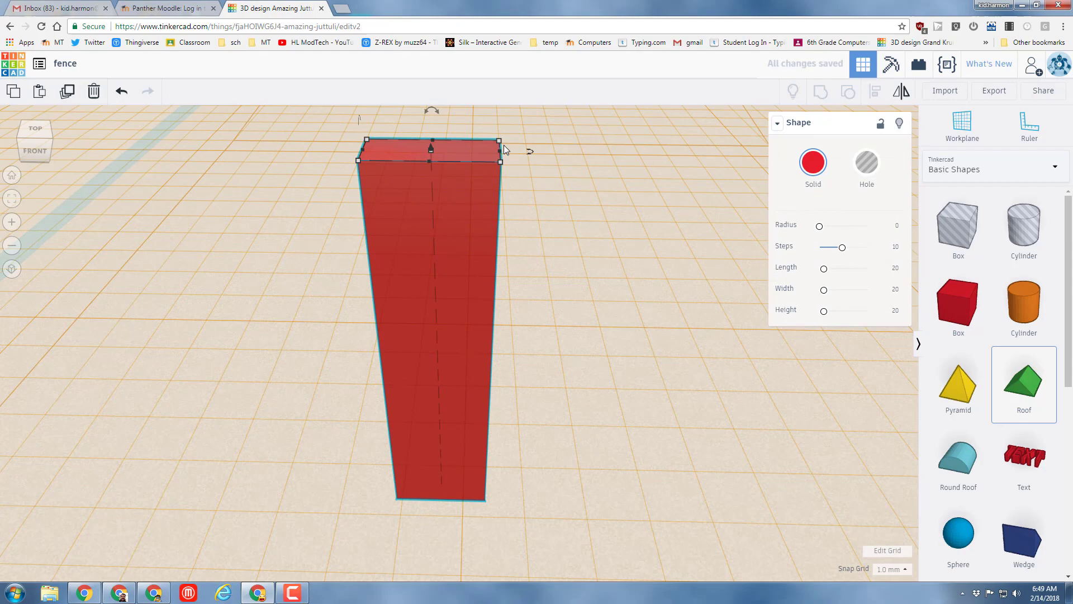
left_click(485, 166)
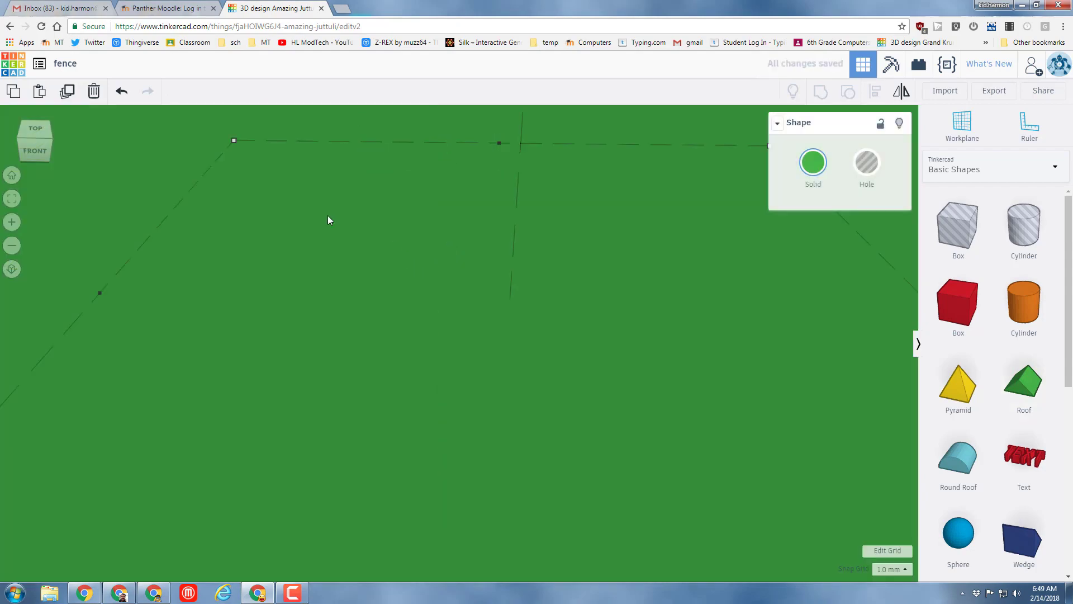
left_click(11, 198)
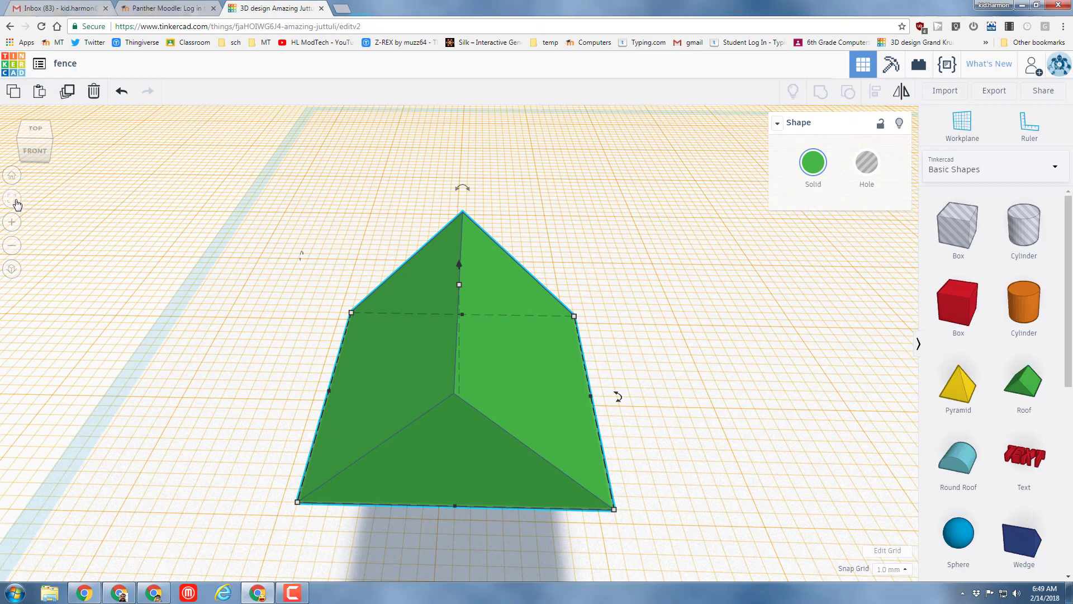
Resize the roof to 2 mm depth, 5 mm width and 5 mm height.
left_click(298, 502)
left_click(250, 388)
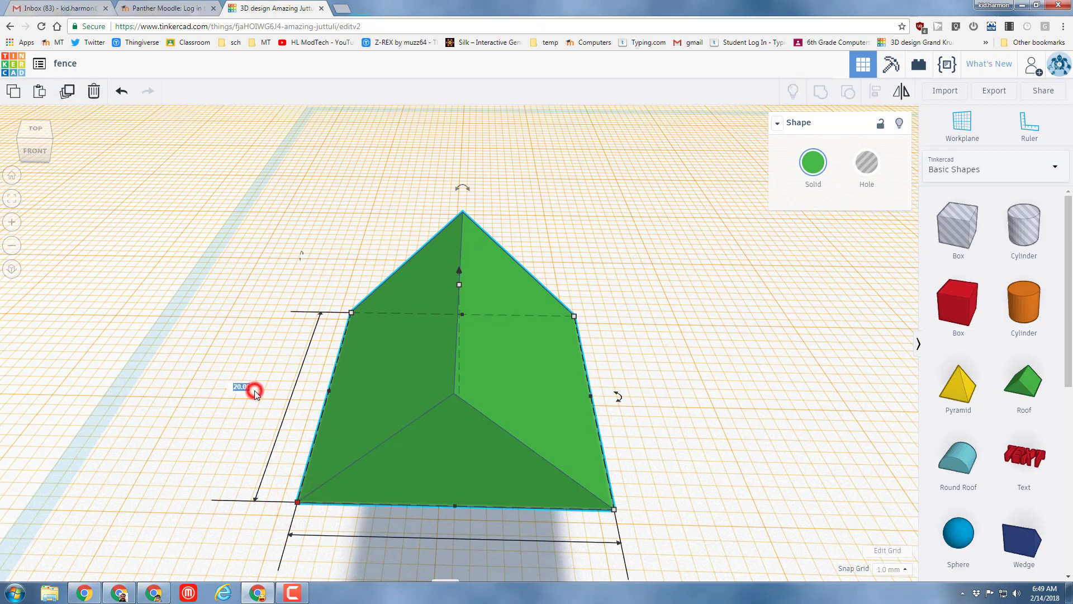
type("2")
key("Return")
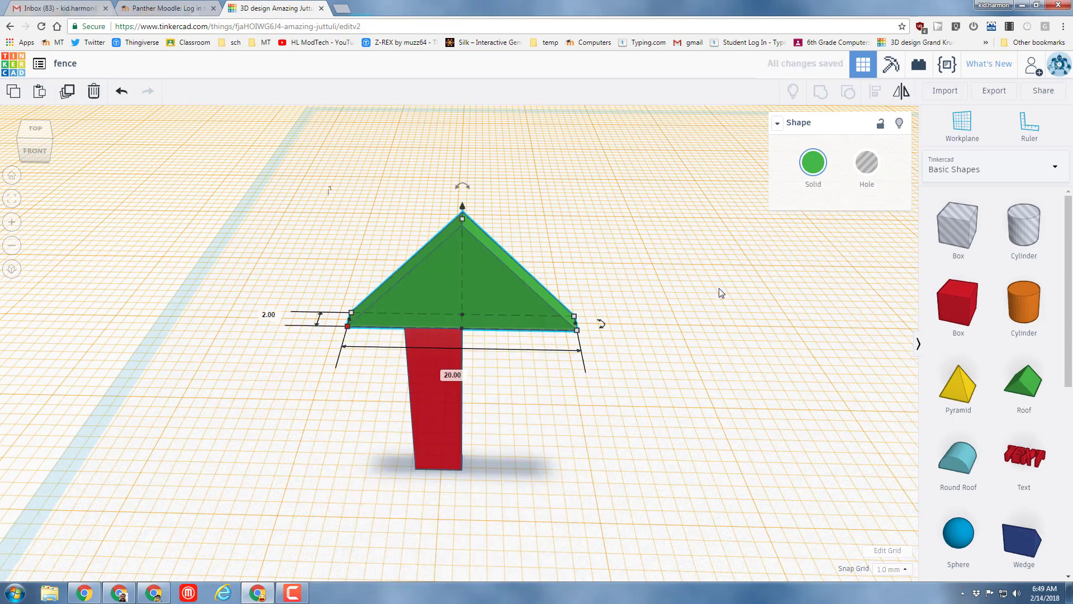
left_click(577, 328)
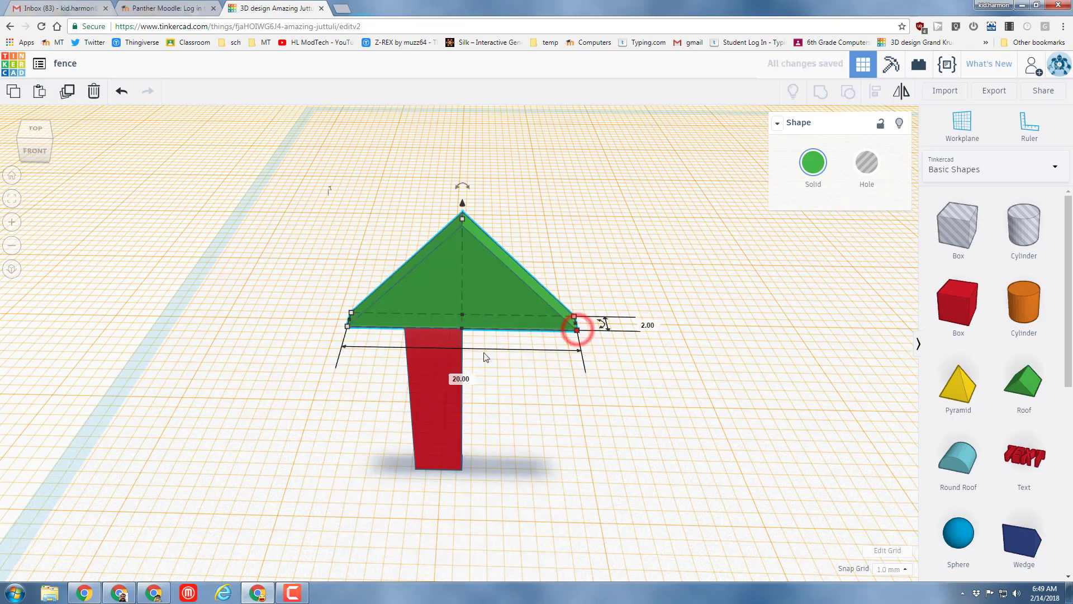
left_click(460, 378)
type("5")
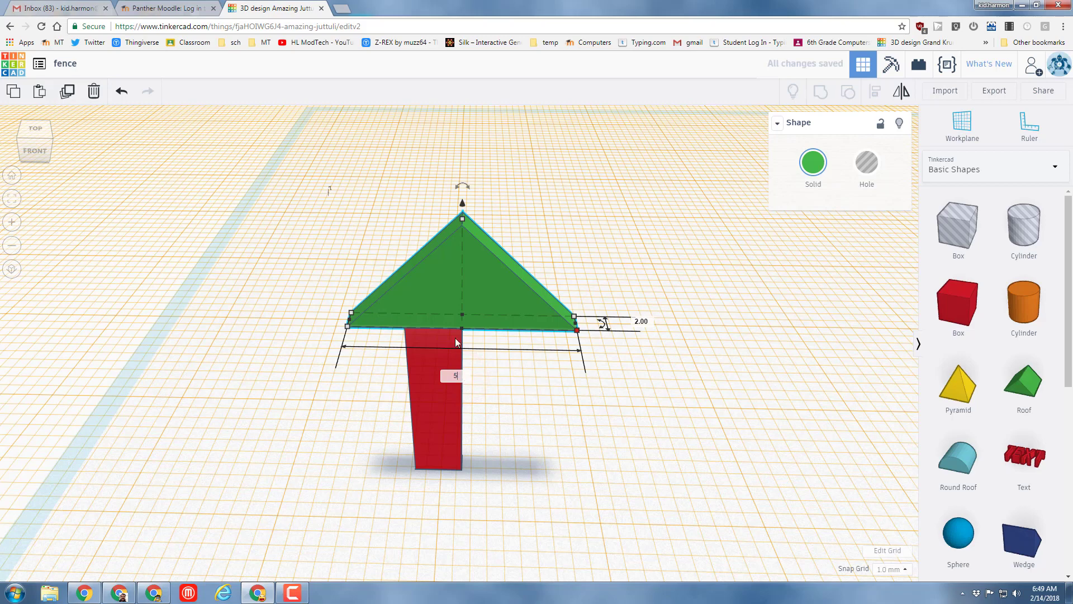
key("Return")
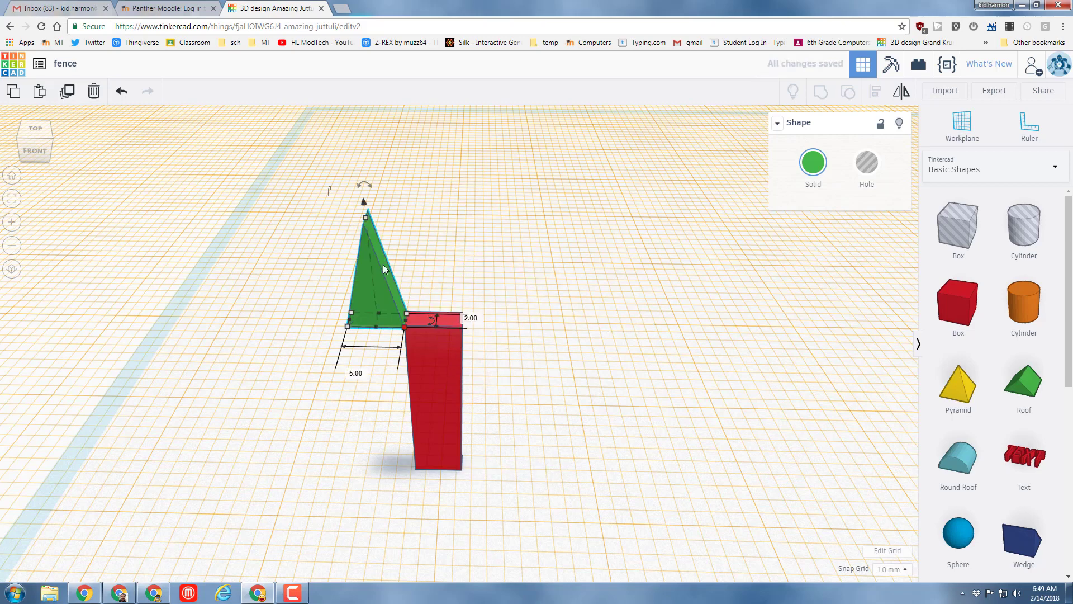
left_click(366, 218)
left_click(451, 272)
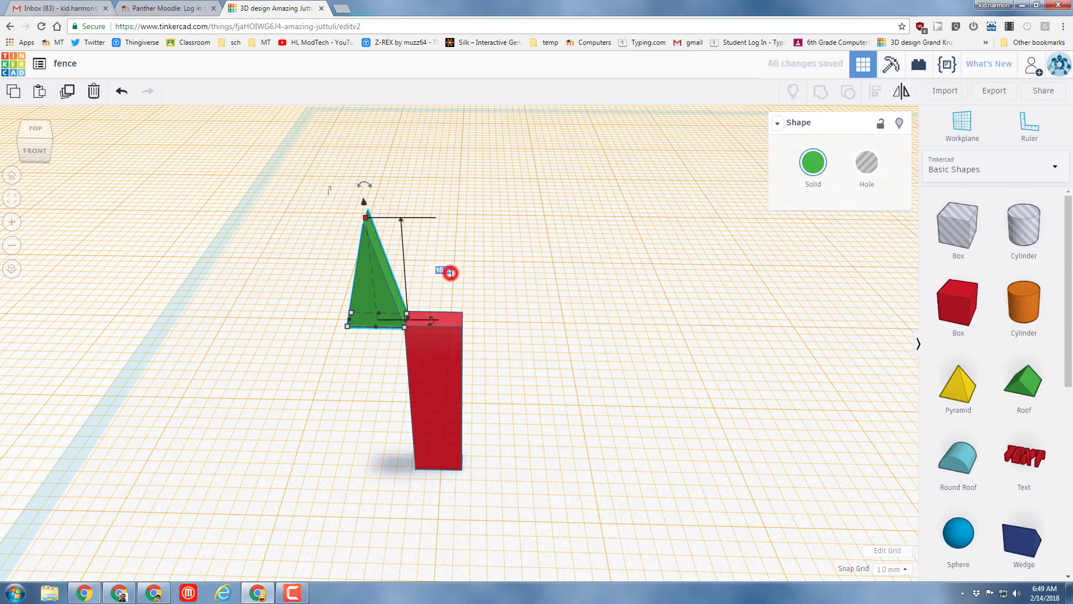
type("5")
key("Return")
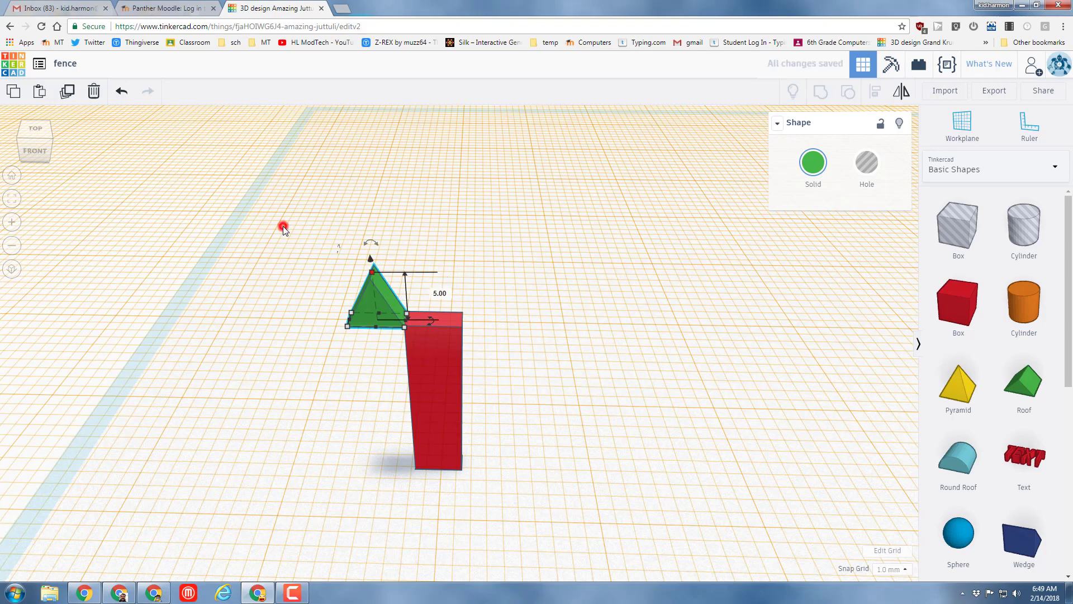
Align the roof and post so the roof sits centred on the post.
left_click_drag(283, 227, 563, 412)
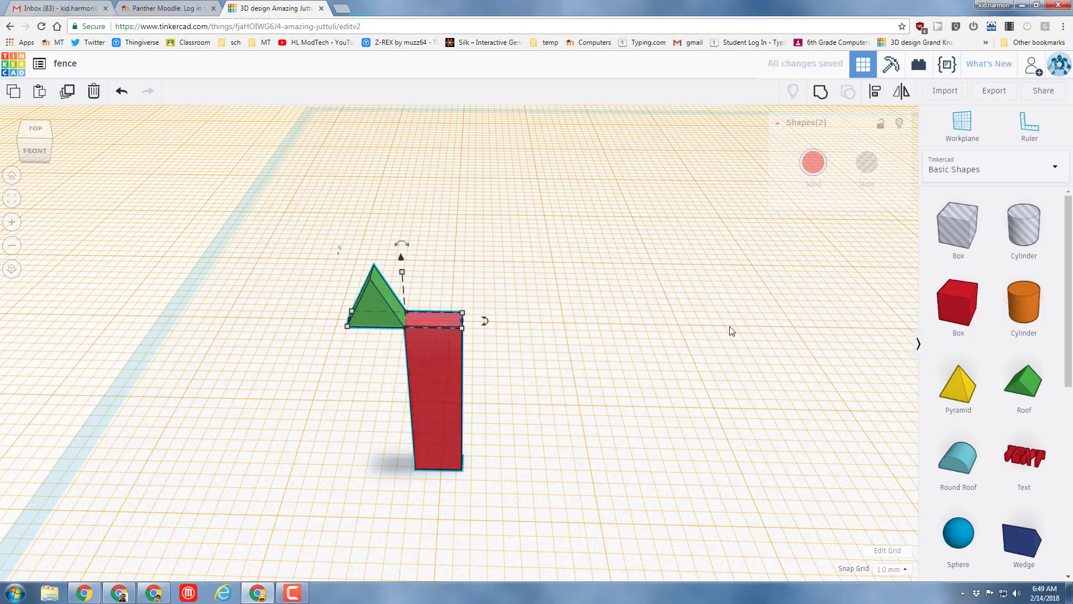
left_click(875, 95)
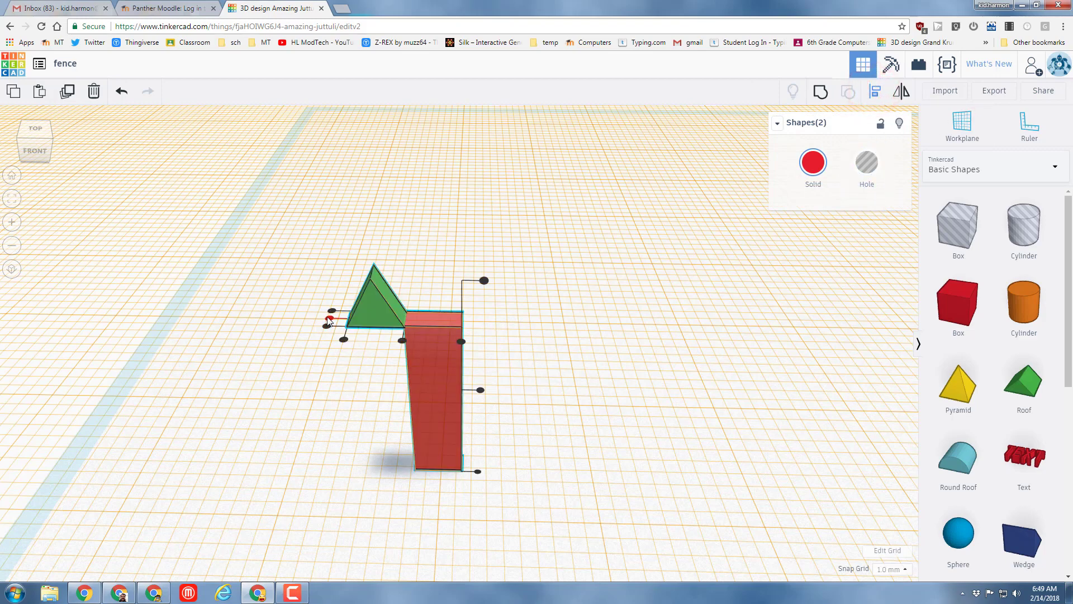
left_click(328, 319)
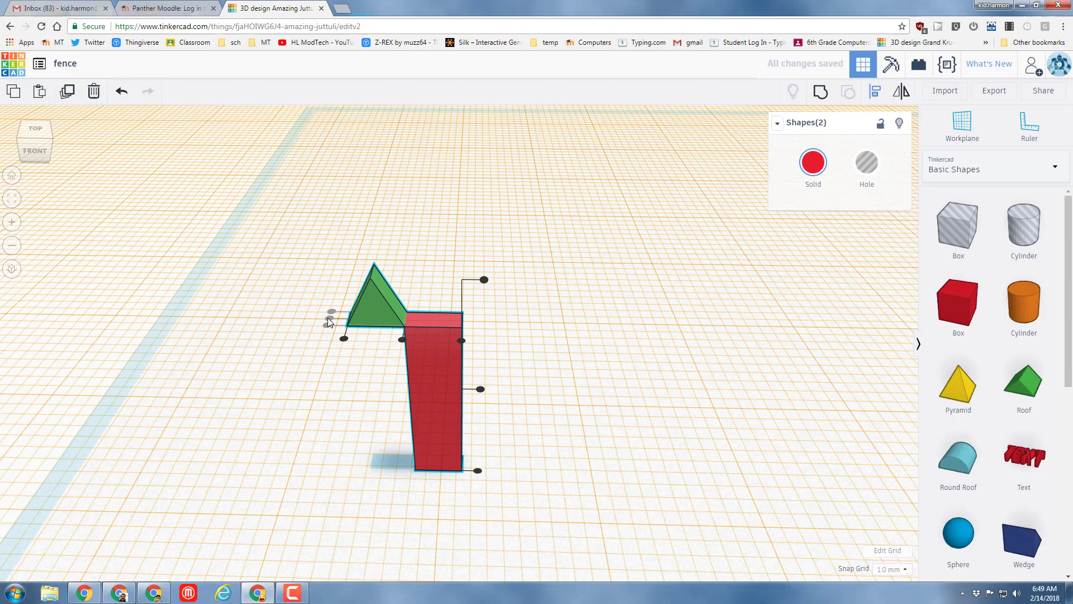
left_click(402, 339)
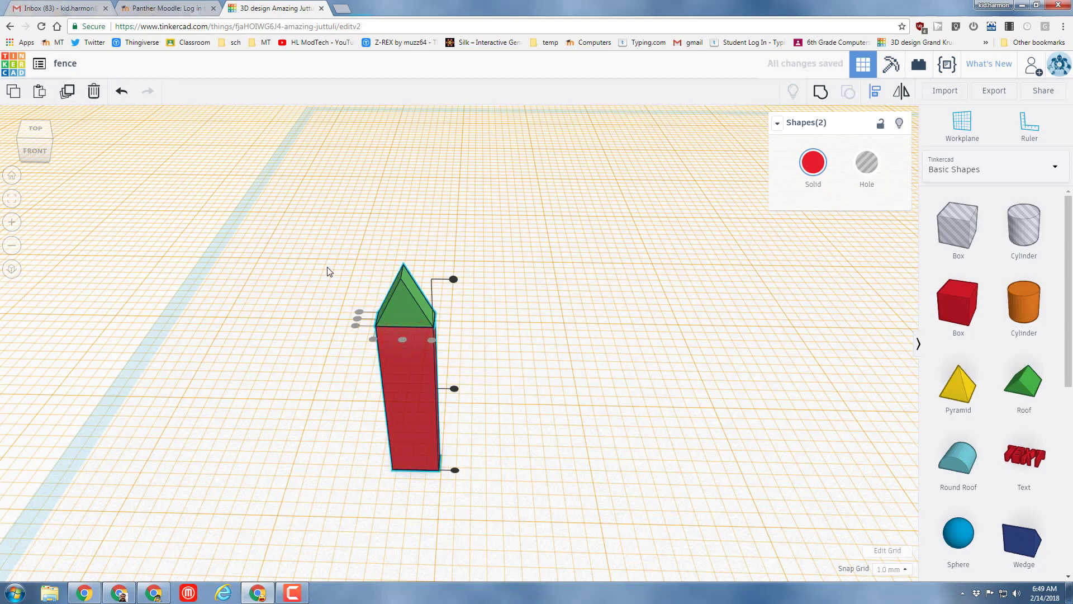
Group the roof with the post and return the workplane to the ground grid.
left_click_drag(327, 265, 459, 386)
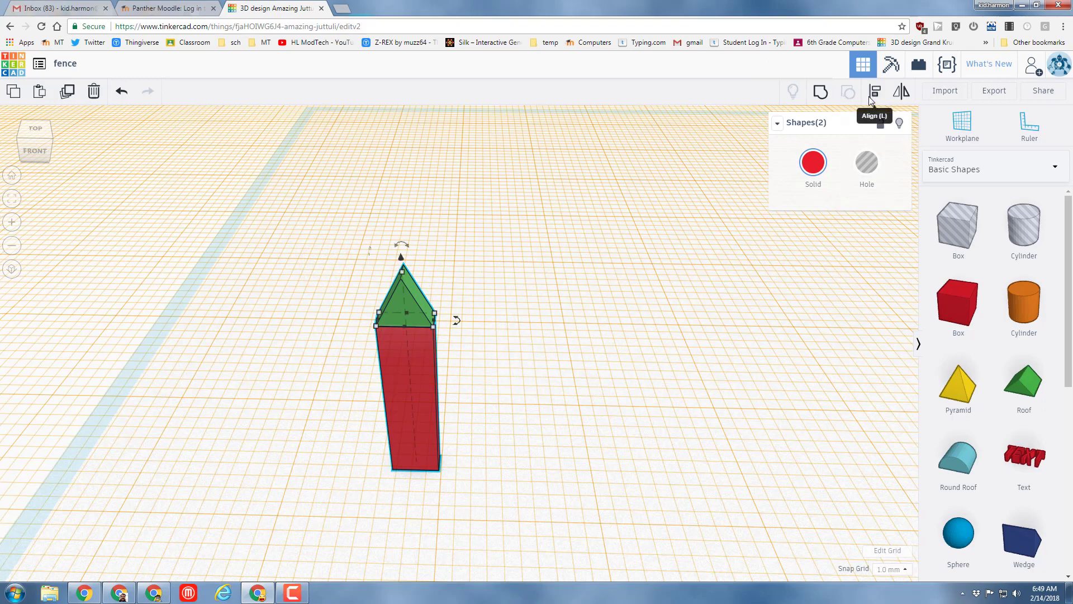
left_click(821, 92)
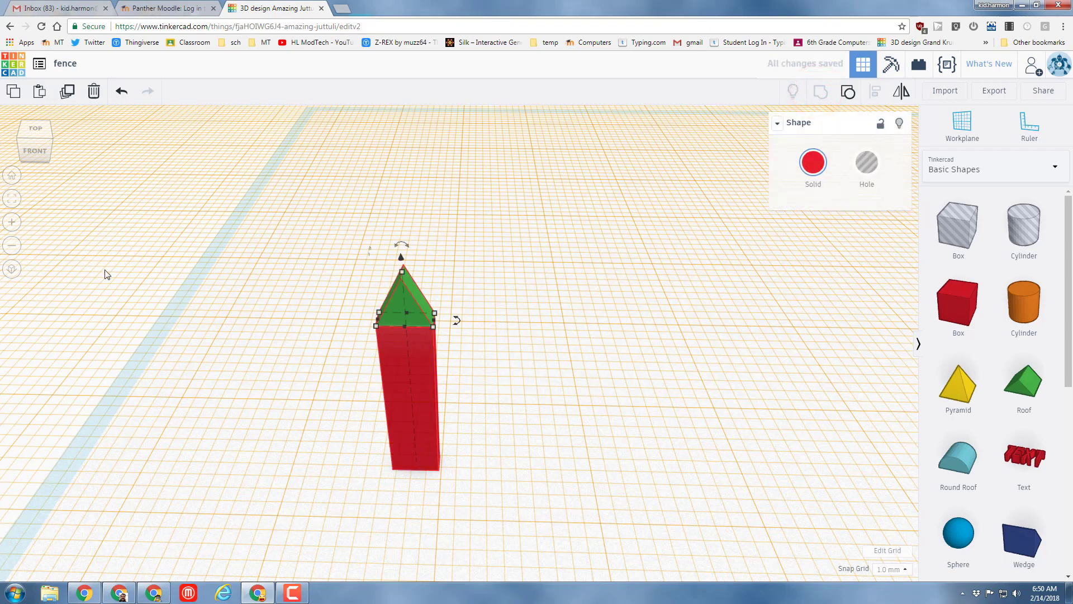
left_click(962, 124)
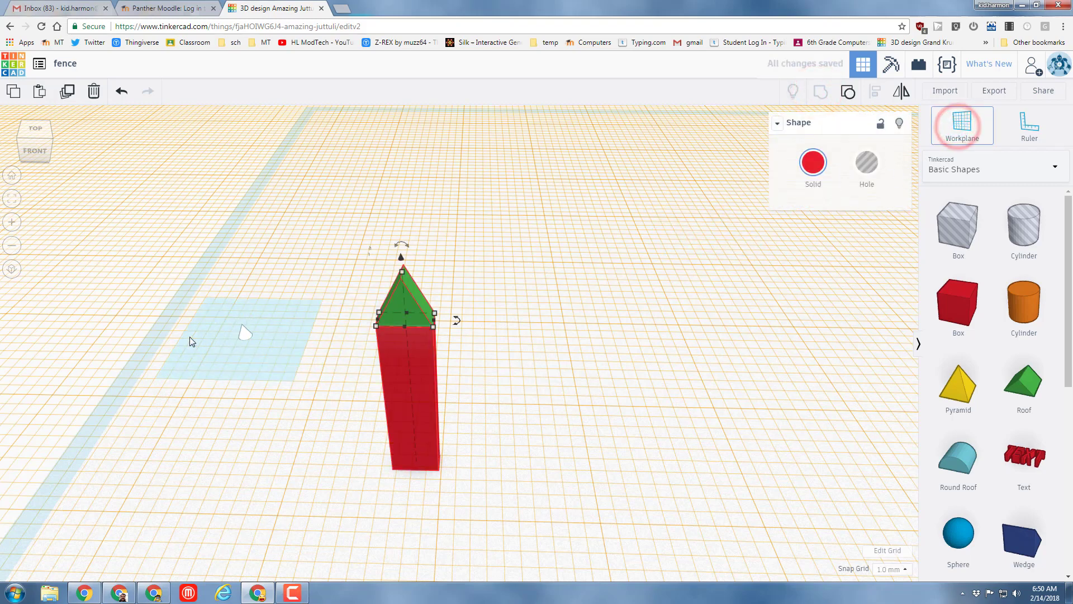
left_click(175, 334)
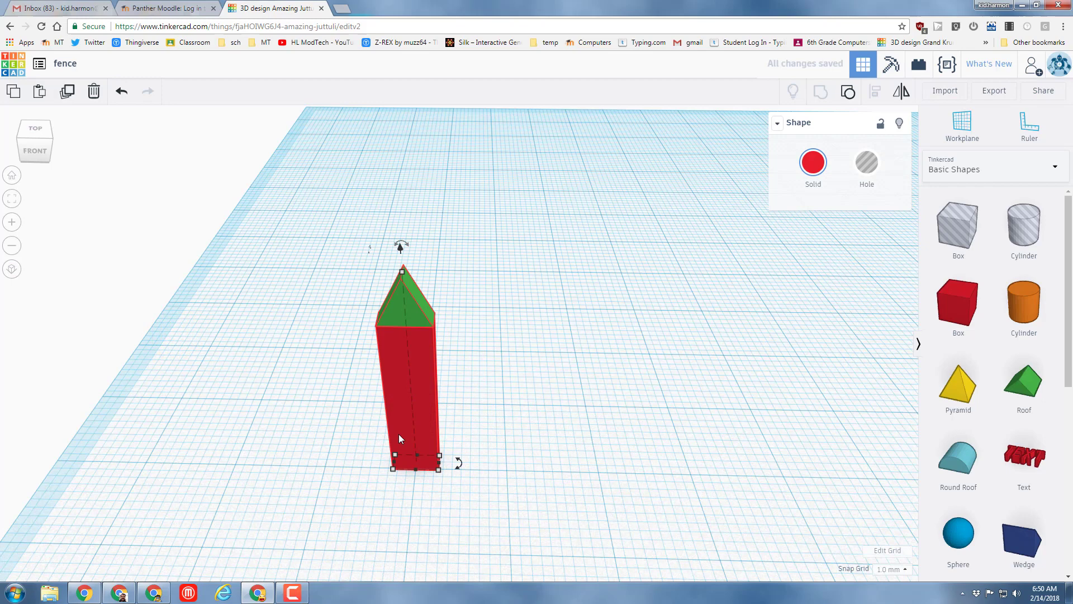
Reposition the post and group it with its pointed top into one picket.
left_click_drag(398, 434, 419, 476)
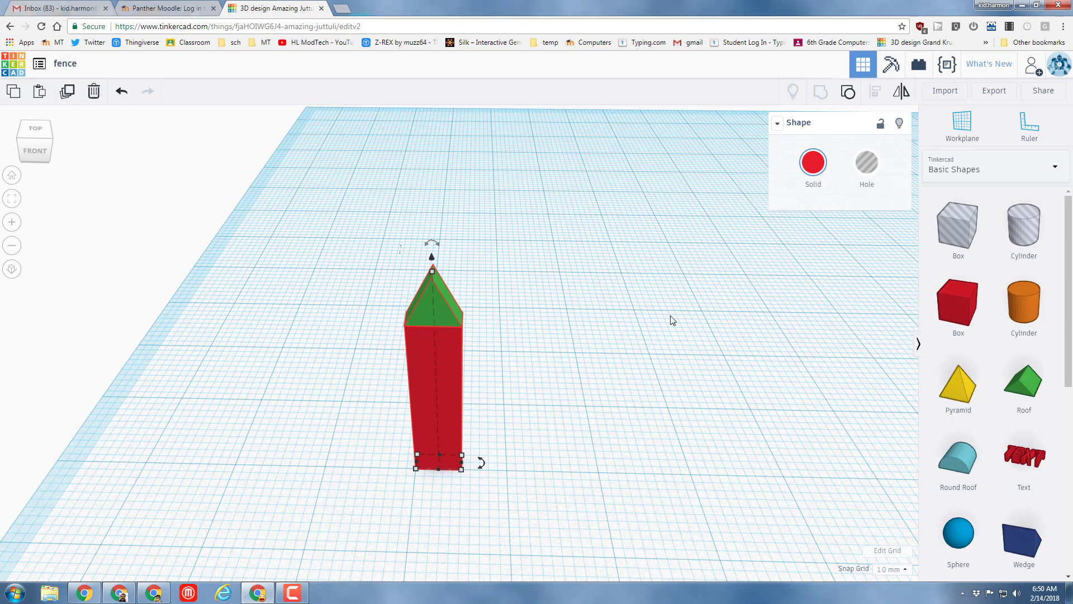
key("ctrl+g")
right_click_drag(590, 336, 893, 282)
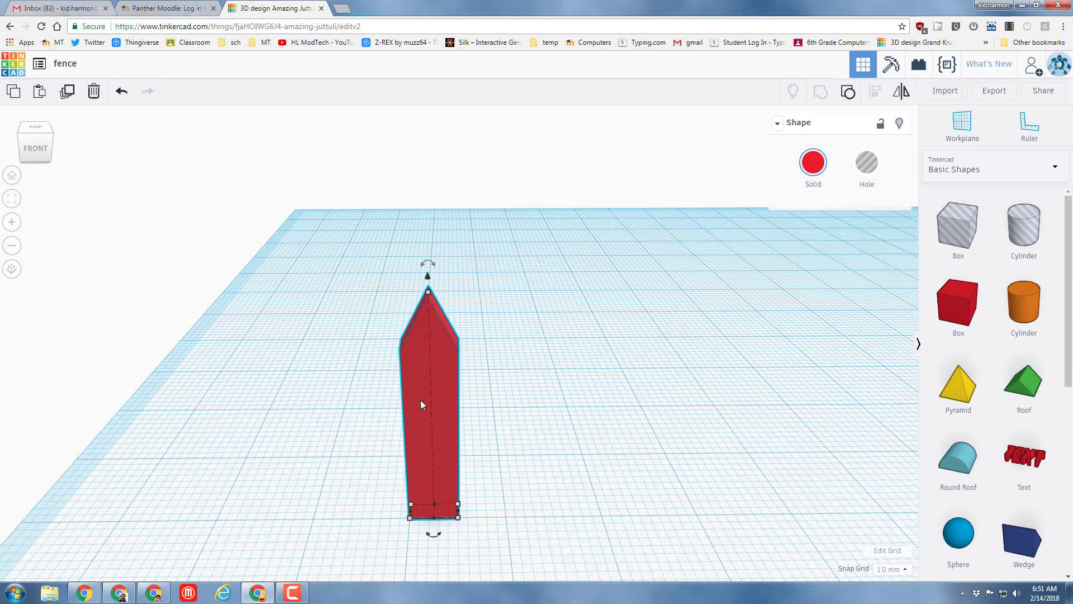
Make the picket white and set grid snapping to 5.0 mm.
left_click(813, 176)
left_click(1000, 245)
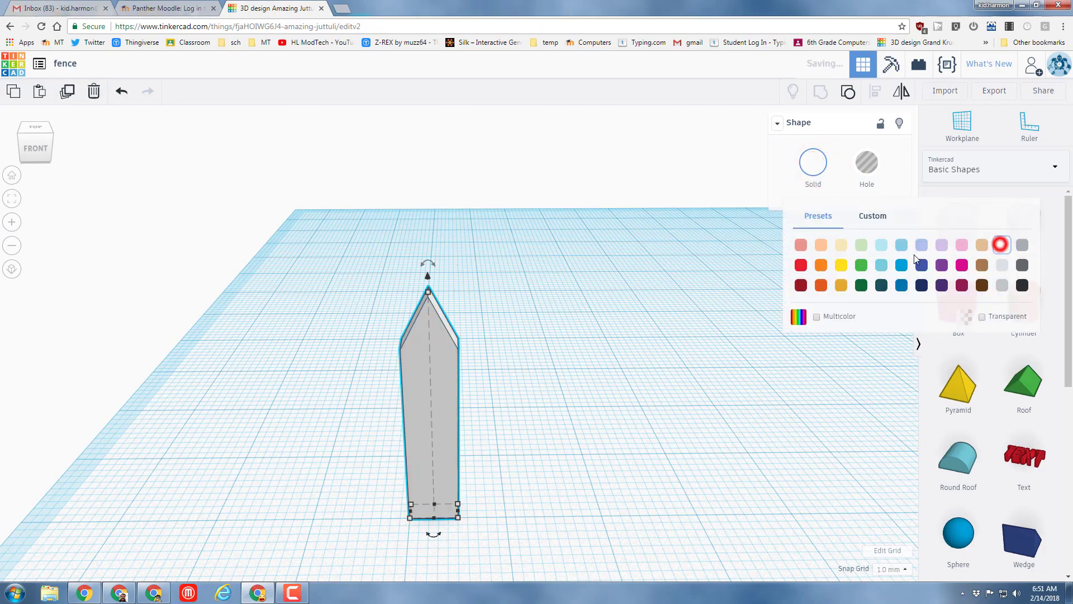
left_click(892, 568)
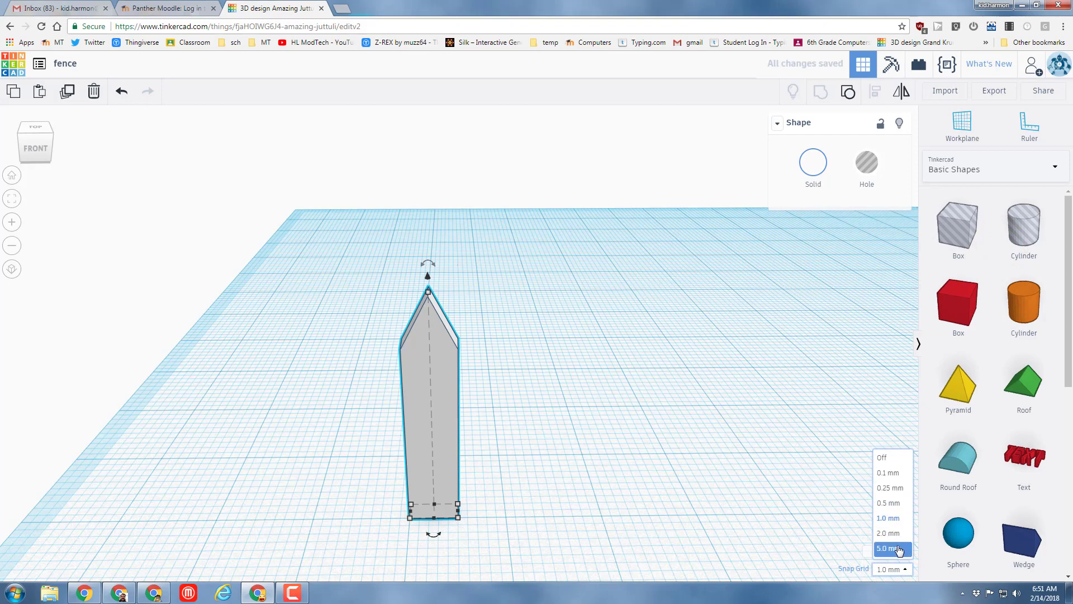
left_click(893, 548)
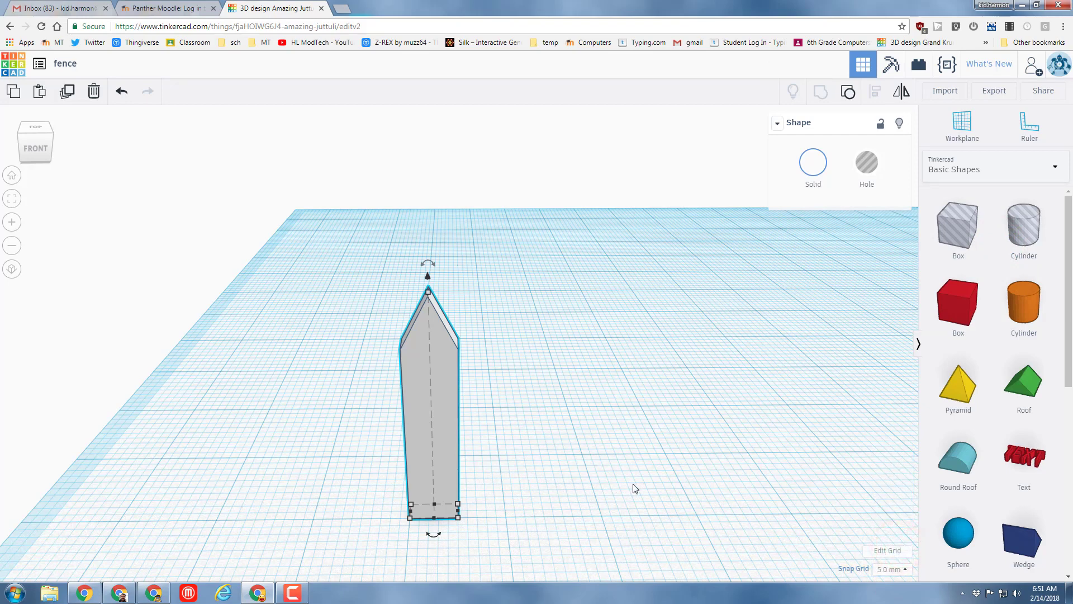
Duplicate the picket, move the copy two grid steps right, and repeat until five pickets stand.
left_click(448, 492)
left_click(68, 92)
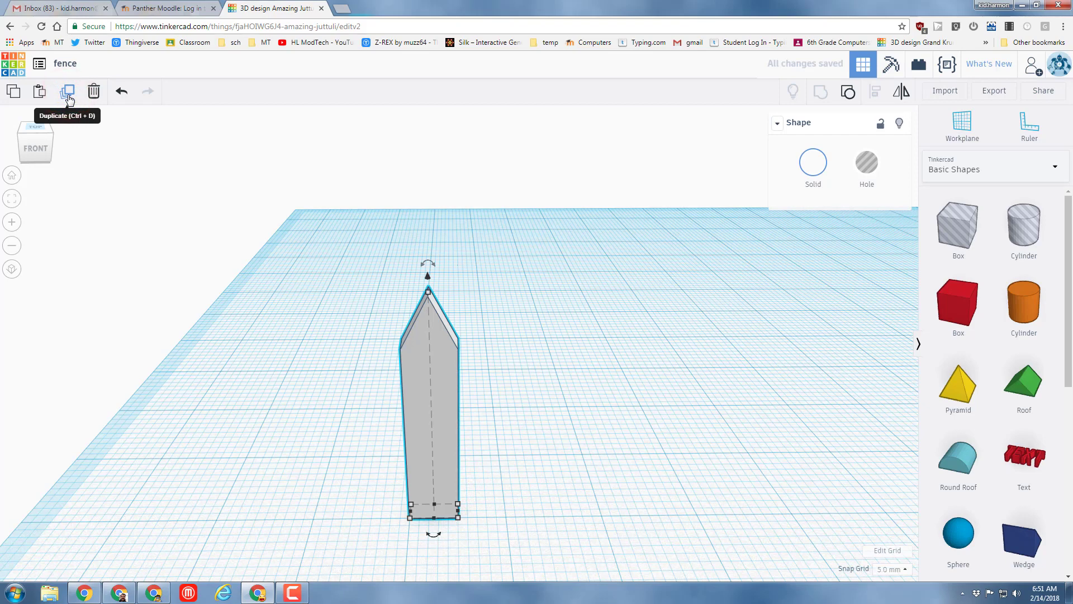
key("Right")
key("Right")
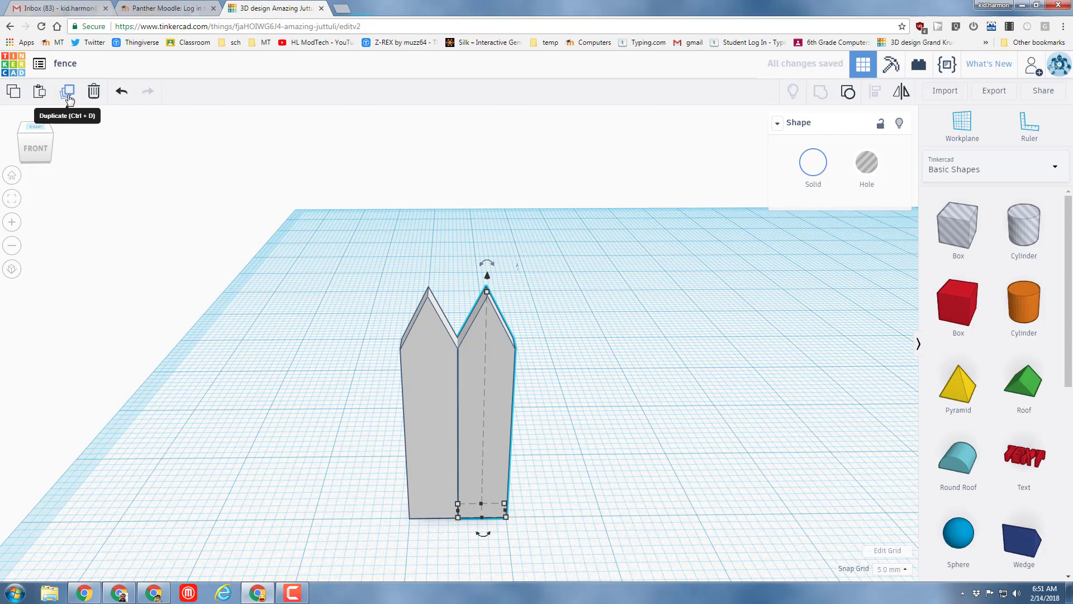
key("Right")
key("Right")
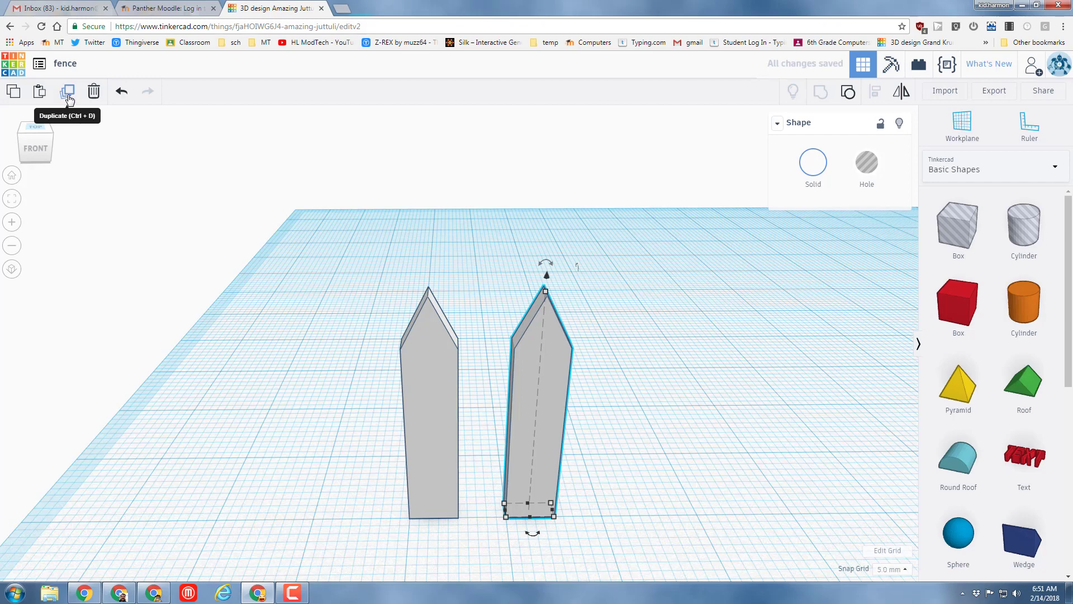
left_click(67, 98)
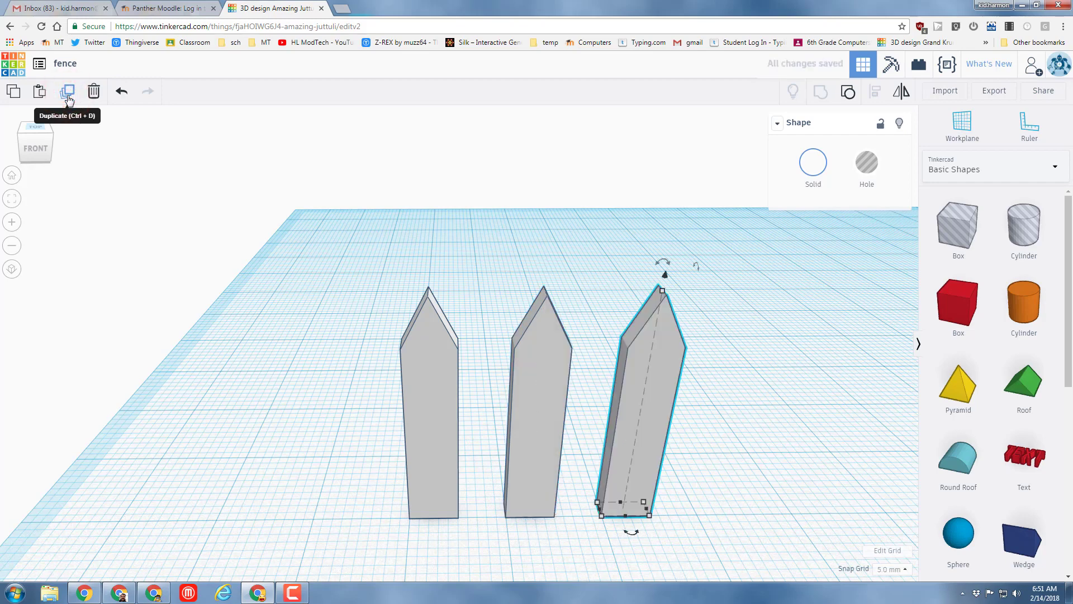
left_click(68, 99)
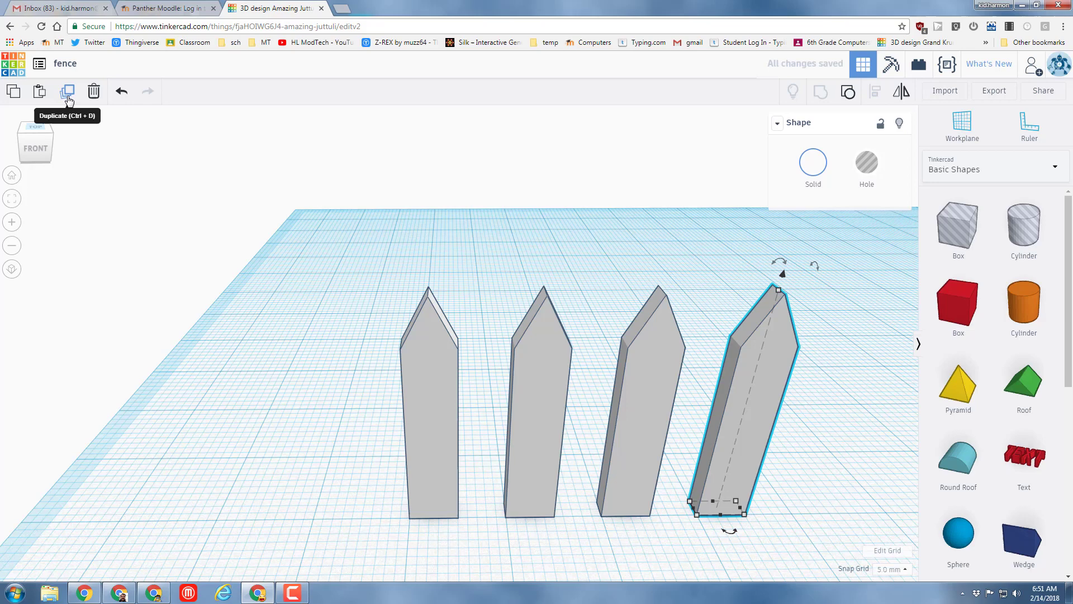
left_click(68, 98)
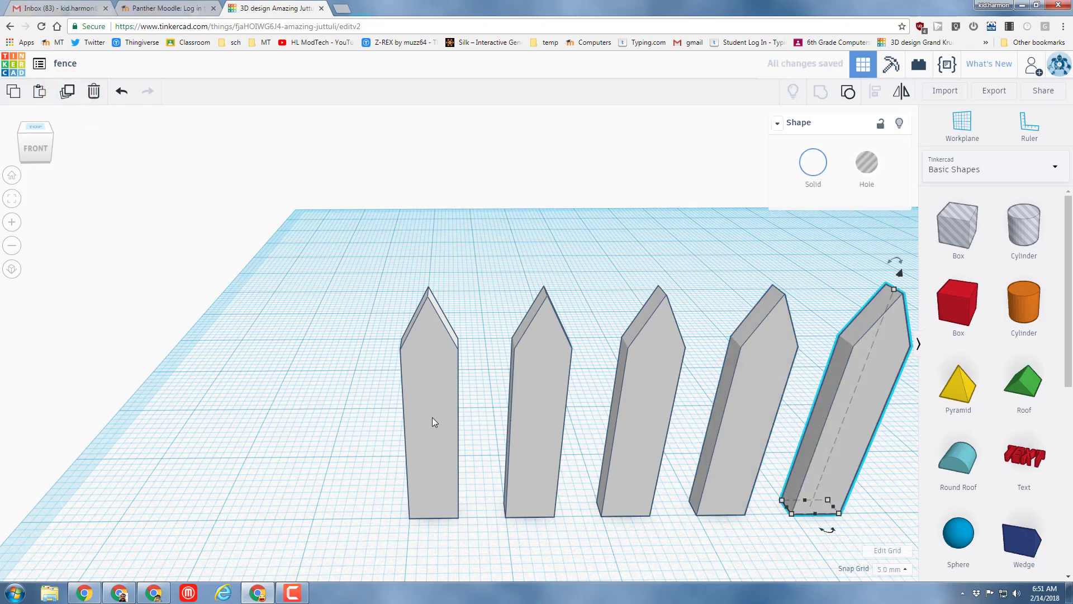
Add a box 2 mm wide and 5 mm tall at the picket bases, stretched to 45 mm.
left_click_drag(958, 302, 313, 455)
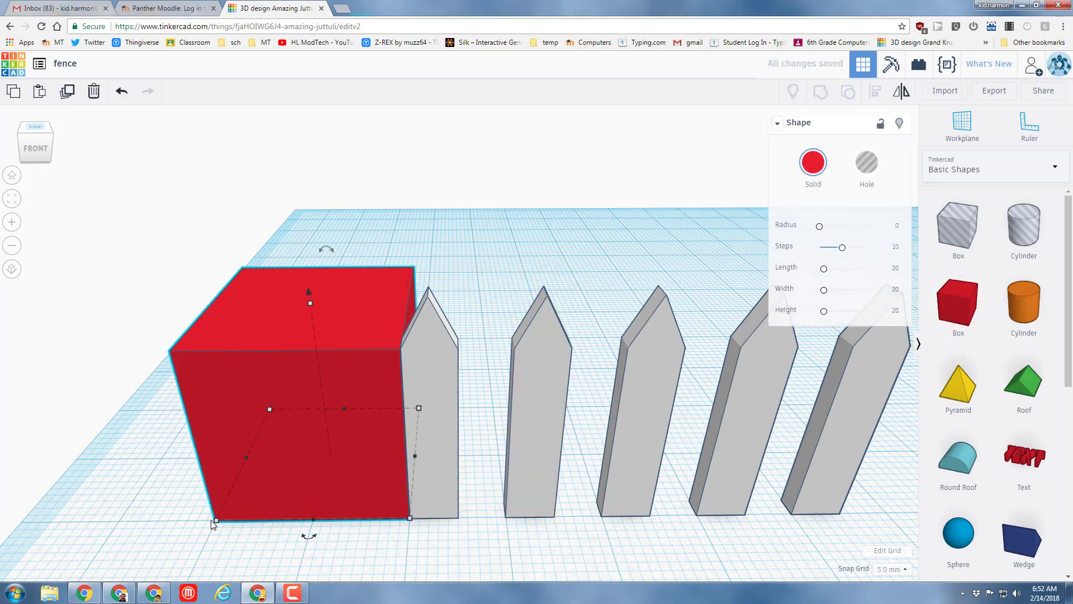
left_click(195, 462)
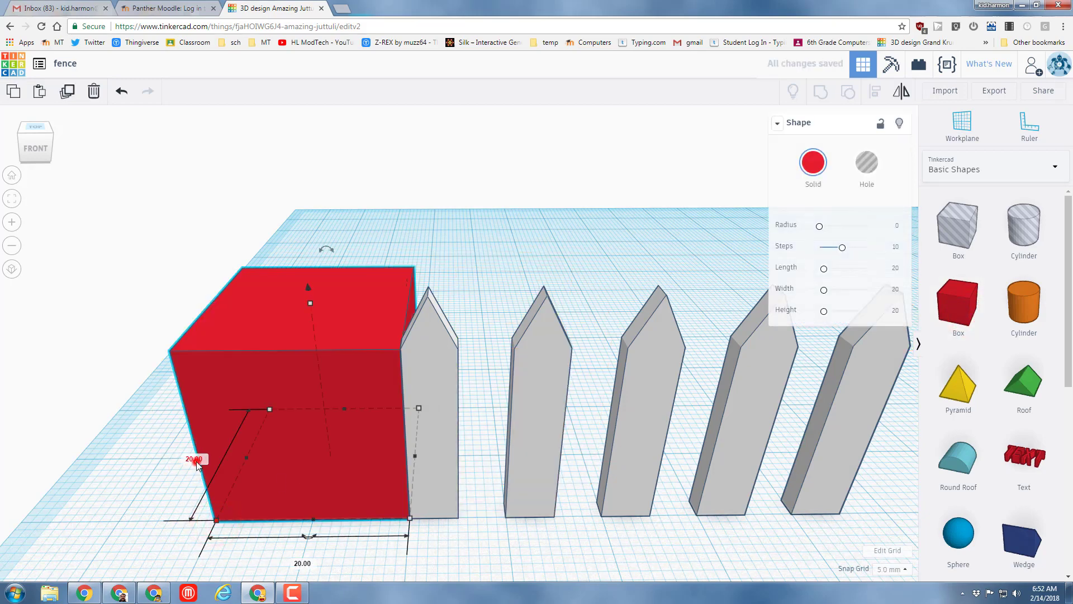
type("2")
key("Return")
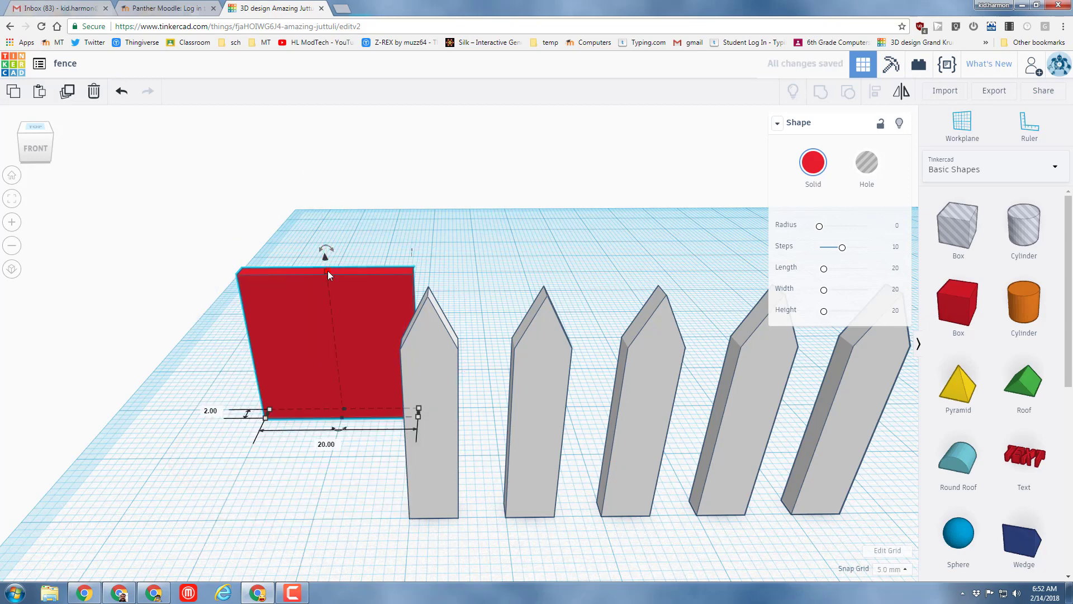
mouse_move(328, 271)
left_click(383, 346)
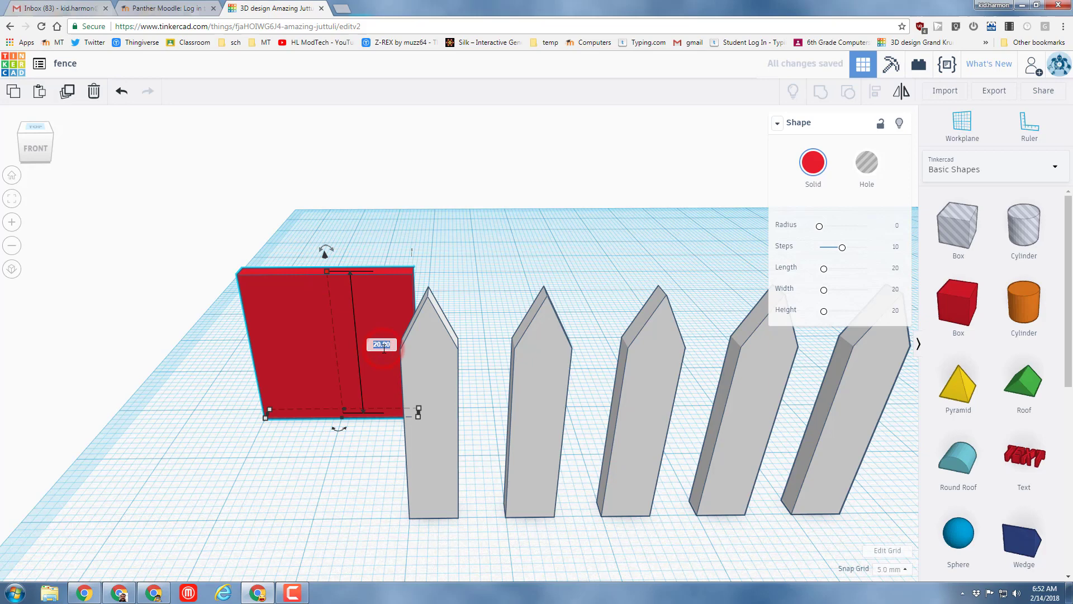
type("5")
key("Return")
left_click_drag(308, 399, 477, 502)
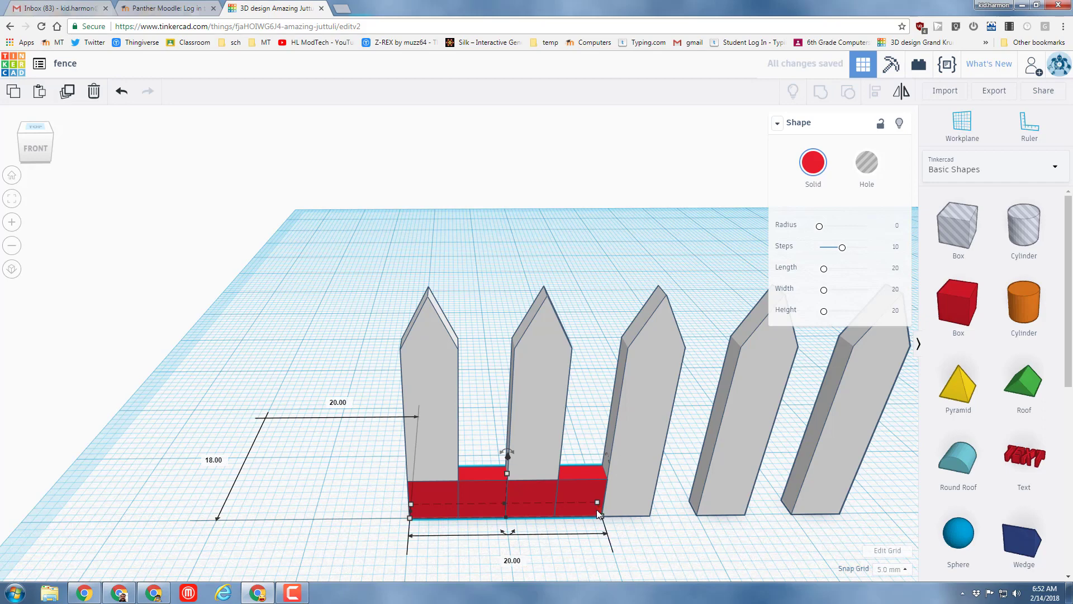
left_click_drag(598, 508, 846, 512)
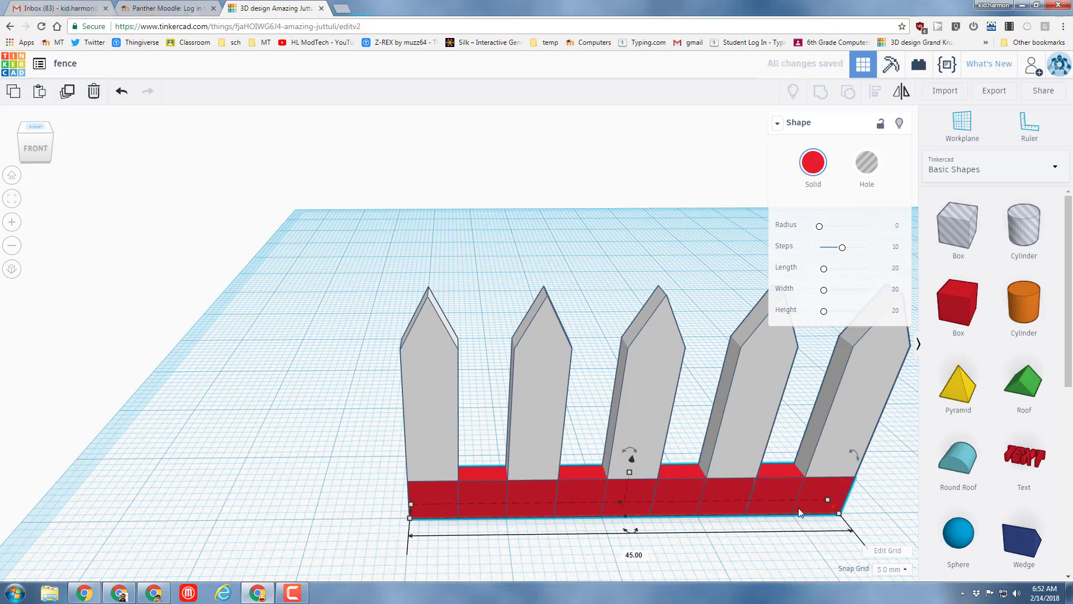
Switch snap grid to 1.0 mm, raise the rail 8 mm, colour it white, and select everything.
left_click(891, 569)
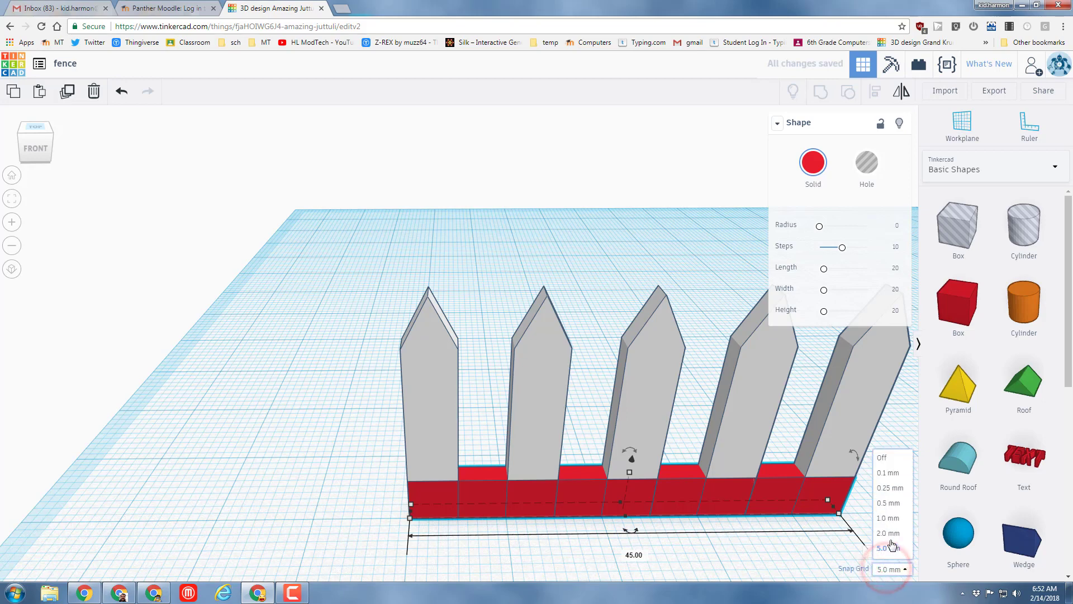
left_click(894, 523)
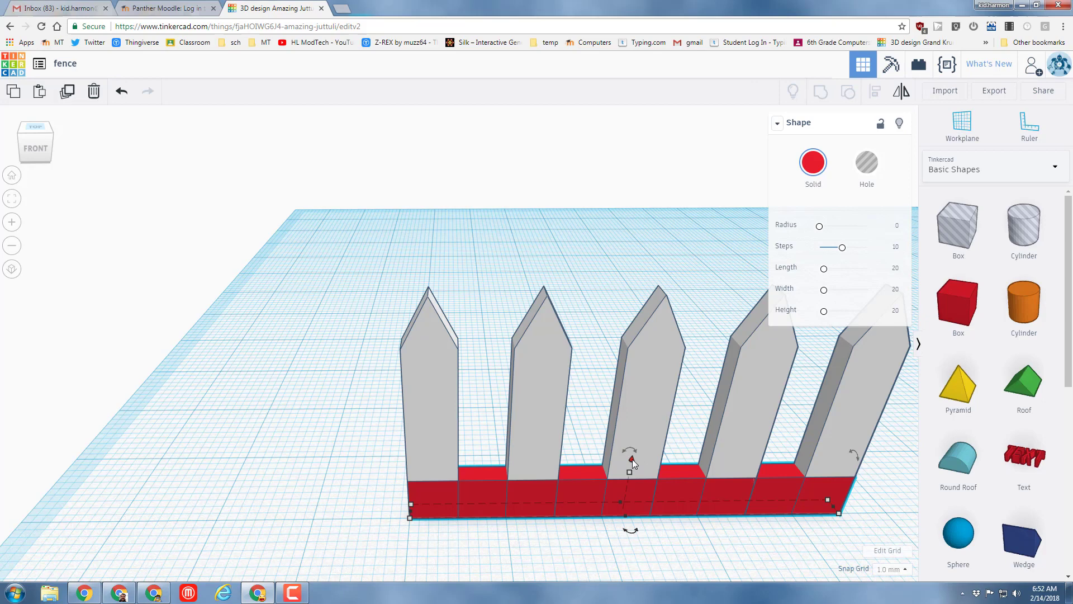
left_click_drag(632, 459, 643, 390)
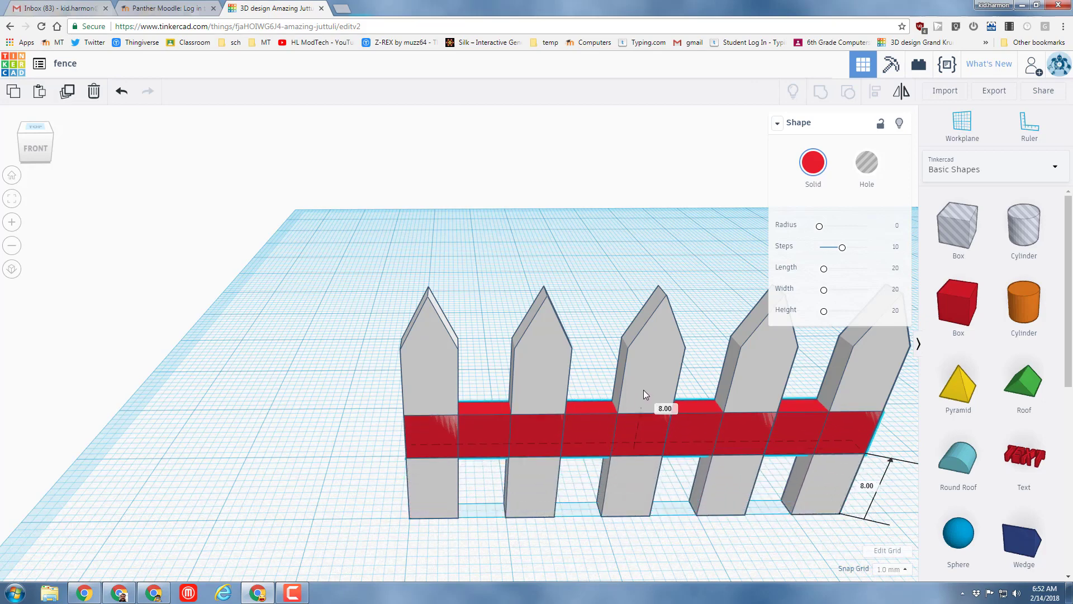
left_click(814, 163)
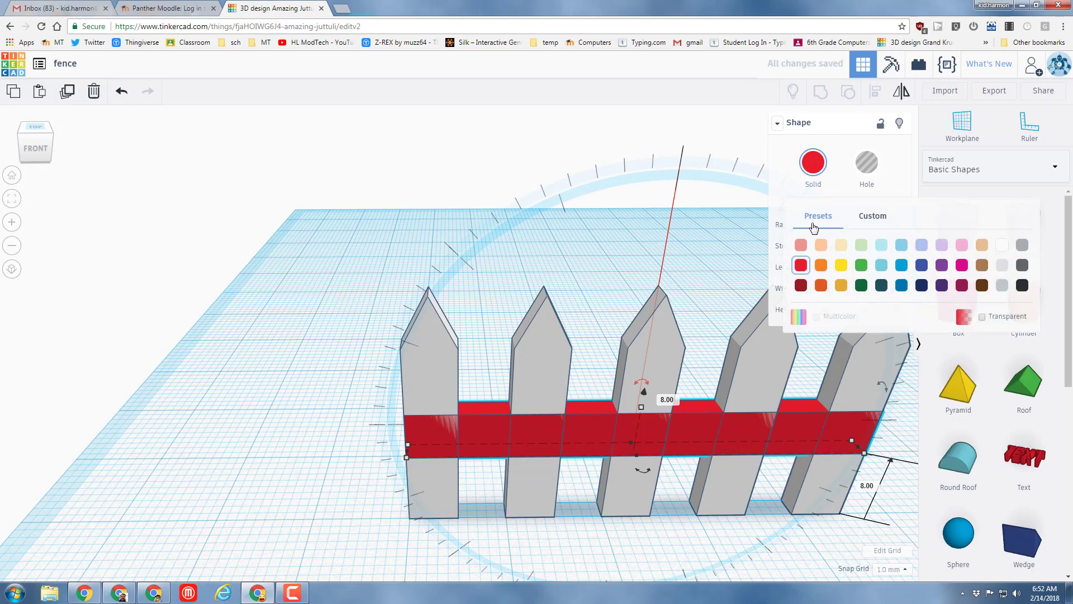
left_click(1002, 245)
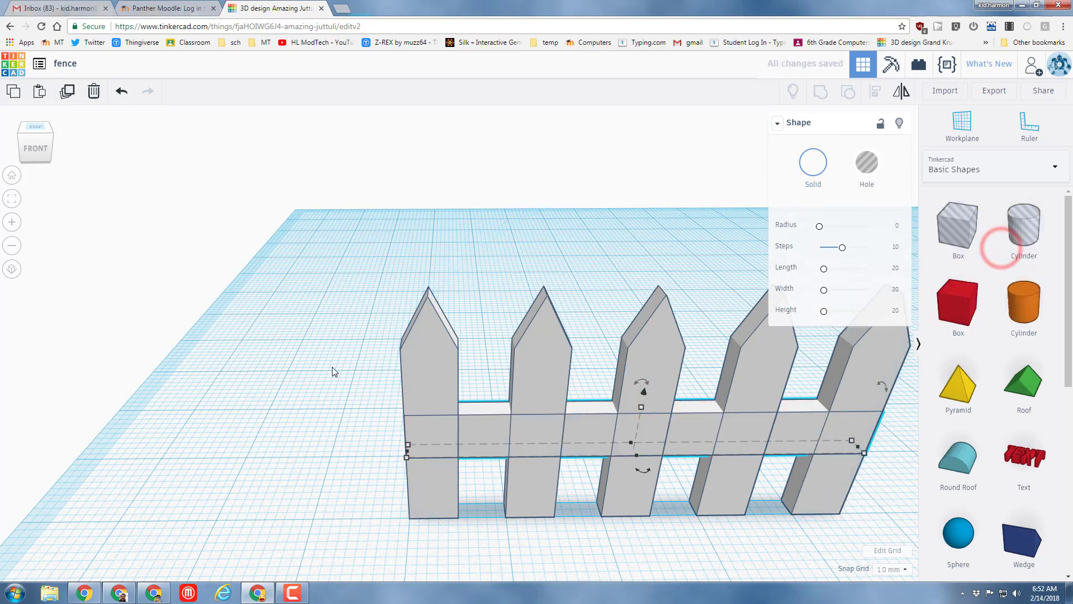
left_click_drag(325, 352, 857, 531)
Group the five pickets and the rail into one fence and orbit around it.
left_click(821, 96)
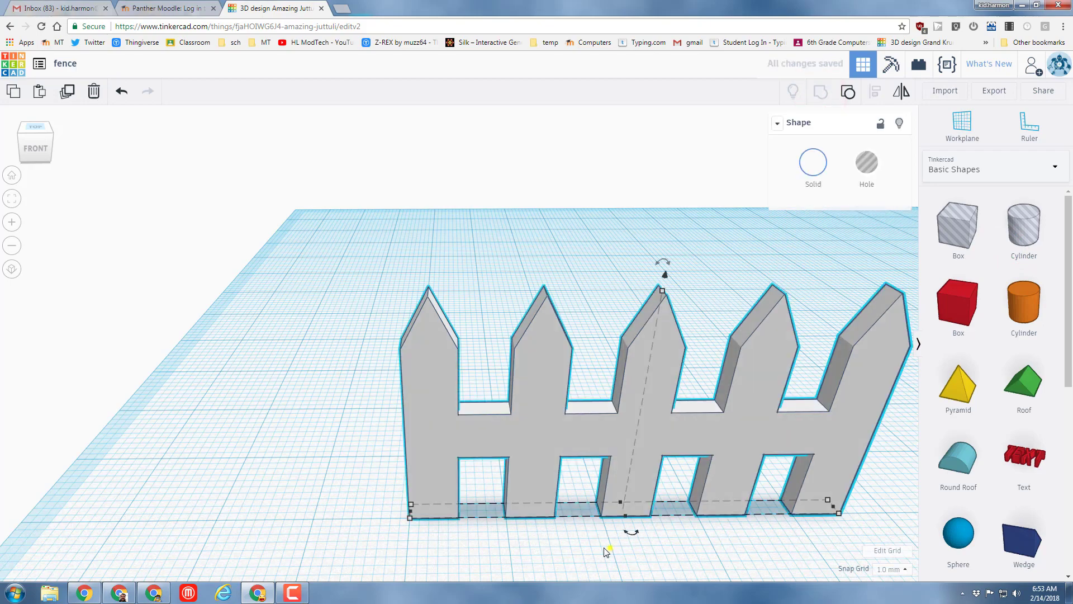
right_click_drag(608, 546, 493, 497)
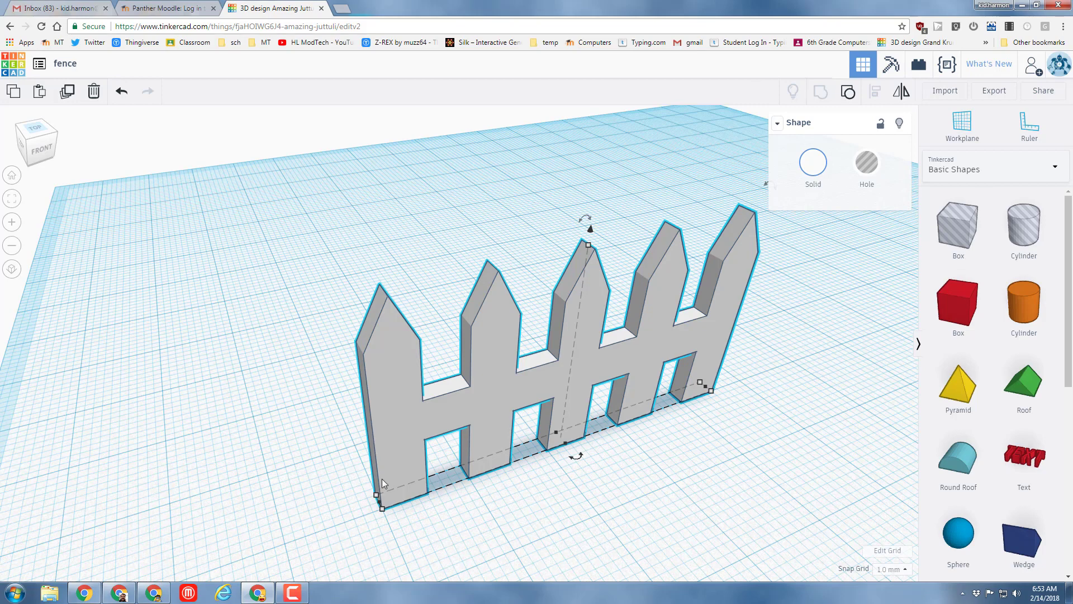
Switch the shape panel to all community shapes and deselect the fence.
left_click(965, 163)
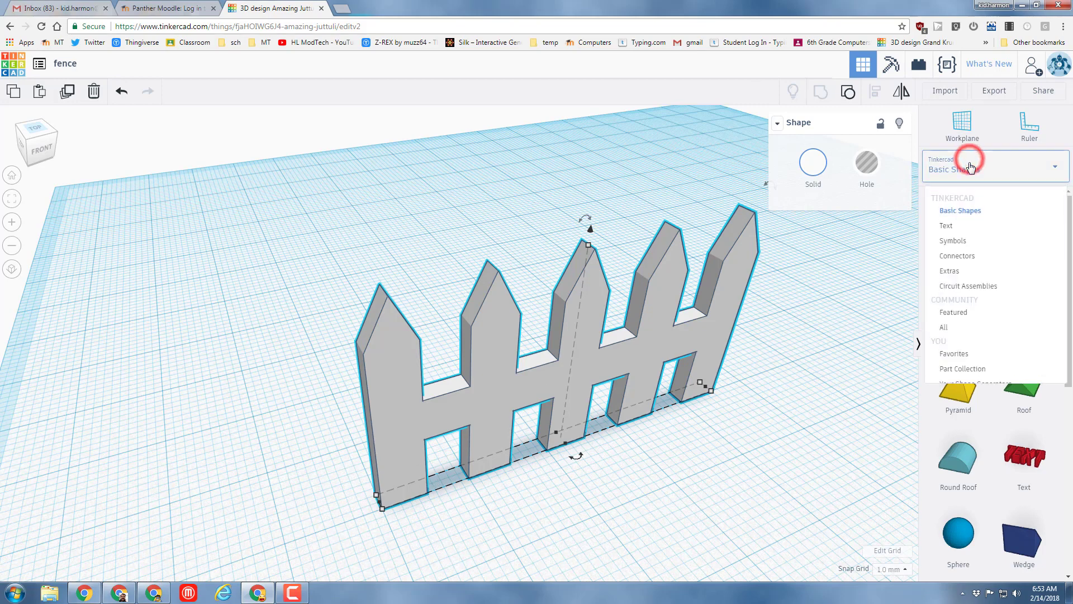
left_click(953, 329)
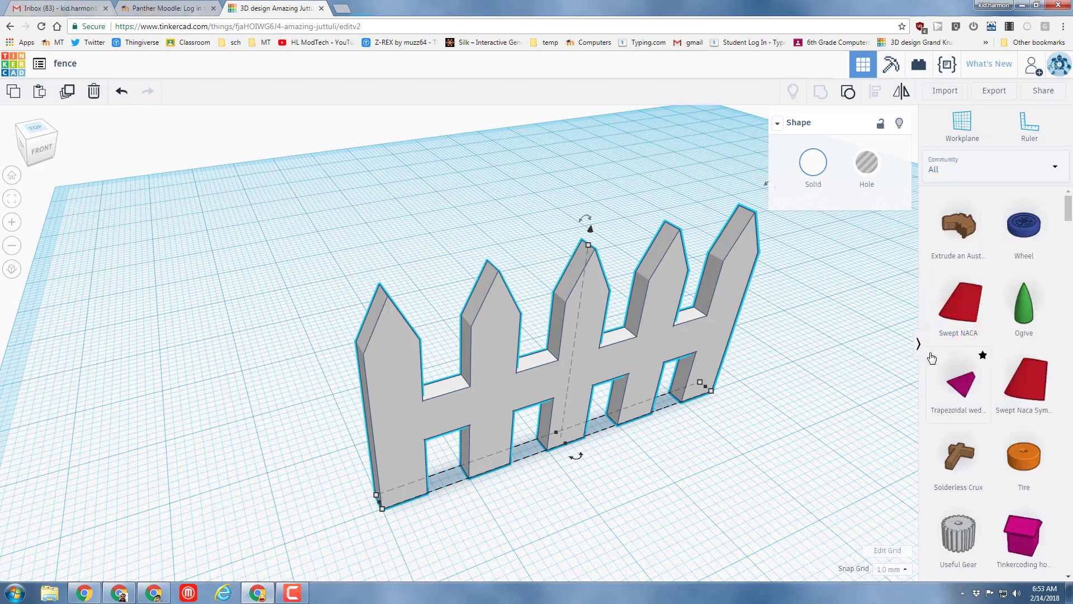
scroll(941, 358, "down", 3)
scroll(940, 360, "down", 5)
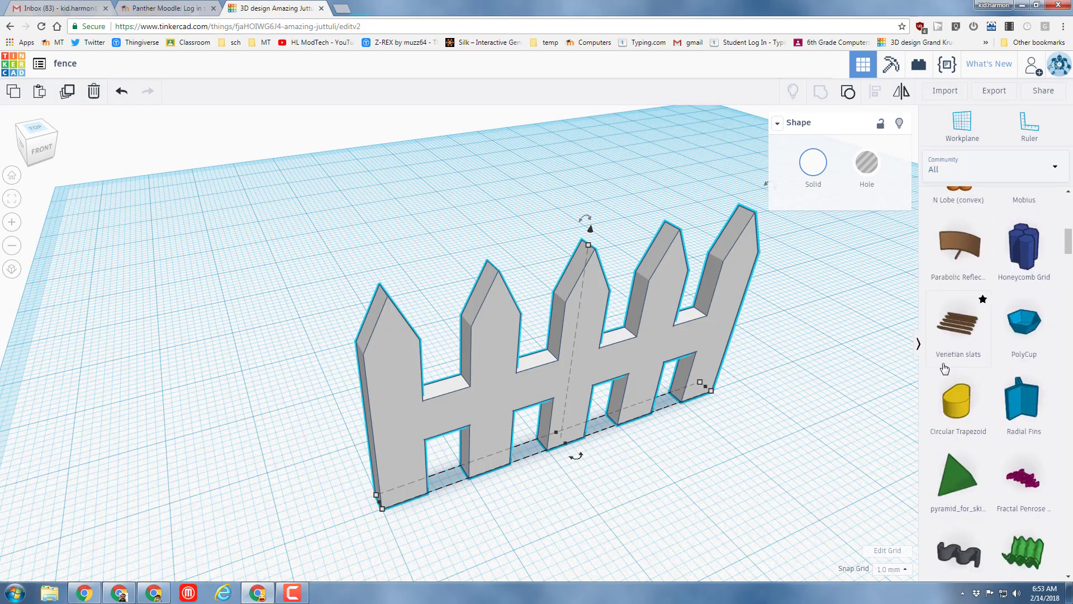
scroll(943, 369, "down", 4)
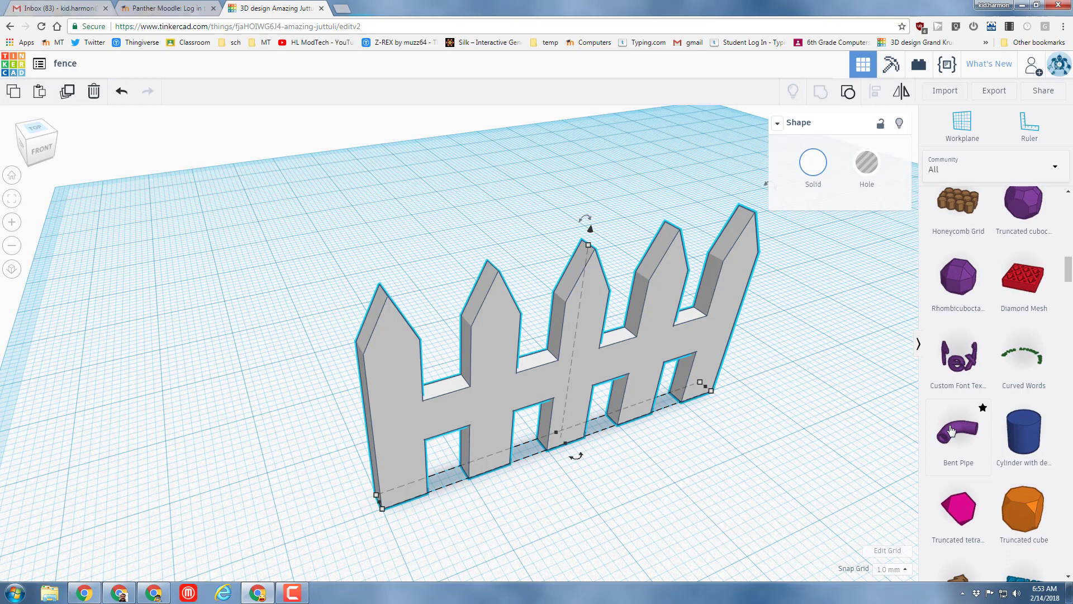
left_click(909, 426)
scroll(908, 426, "down", 2)
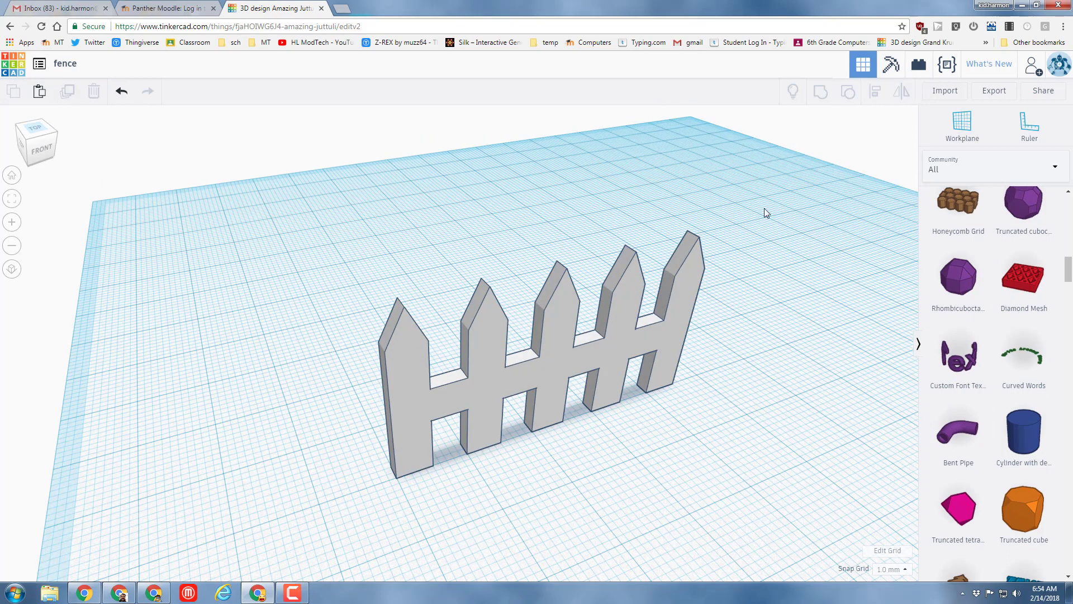
Put a workplane on the fence's front face and place a Bent Pipe on it.
left_click(975, 124)
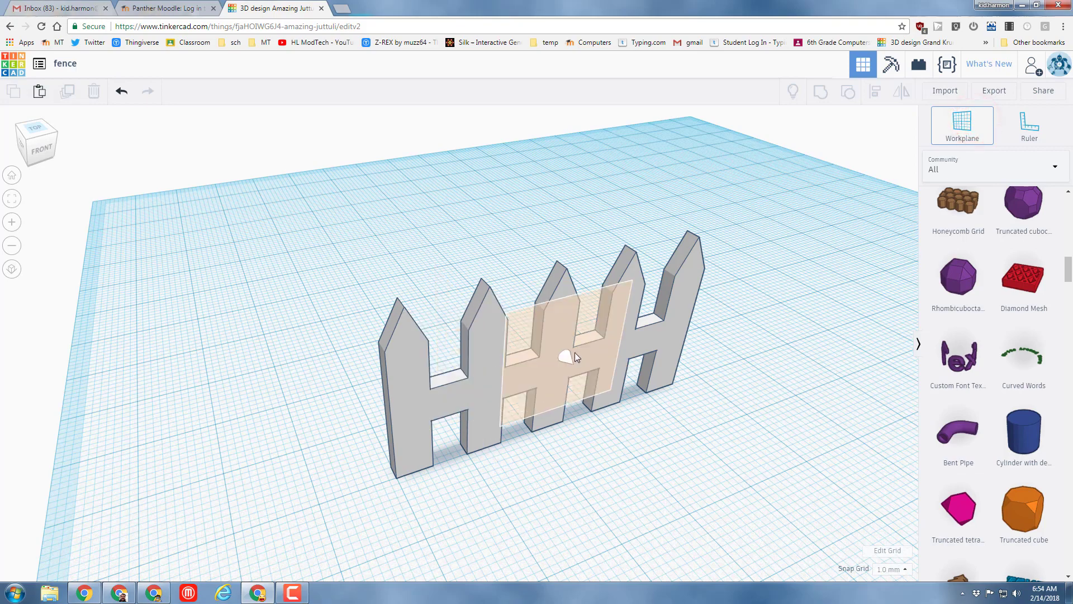
left_click(566, 348)
scroll(514, 383, "down", 2)
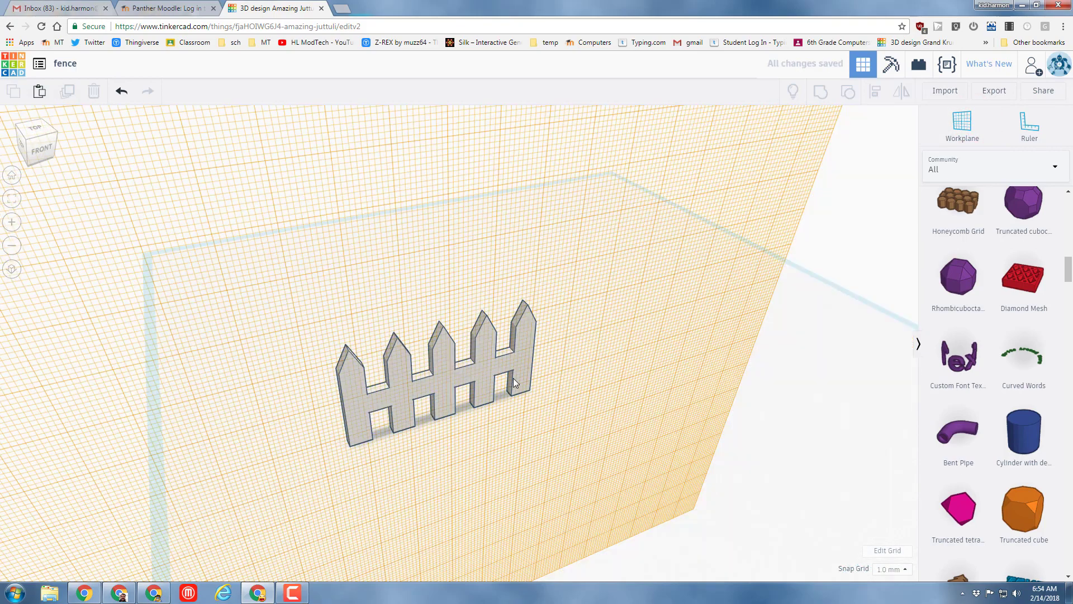
left_click_drag(951, 448, 373, 408)
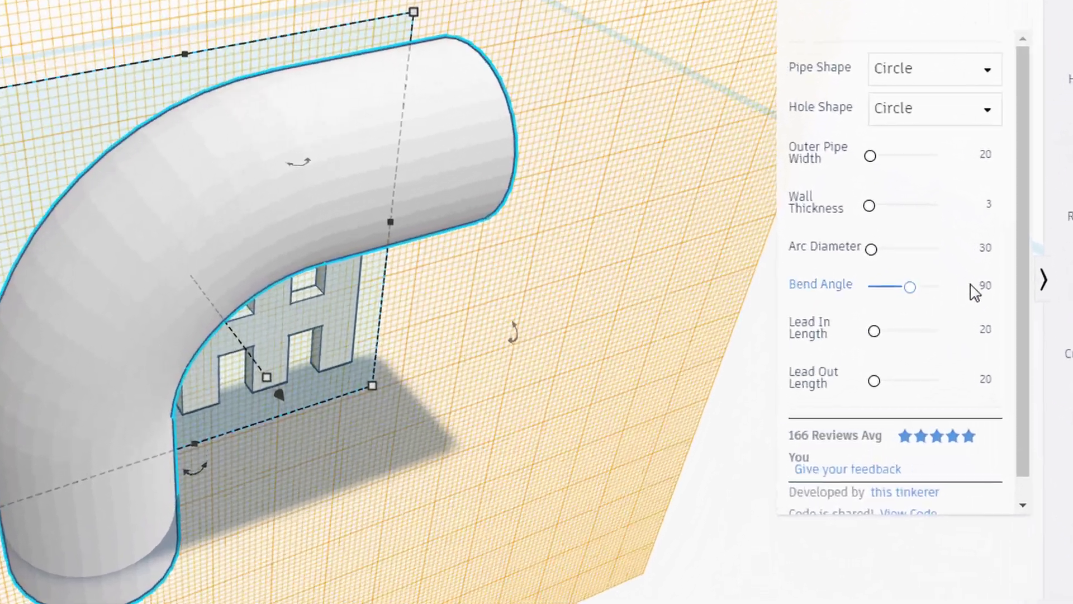
Set the bent pipe to Bend Angle 180, Outer Pipe Width 5, and Lead In and Lead Out lengths 10.
left_click(886, 349)
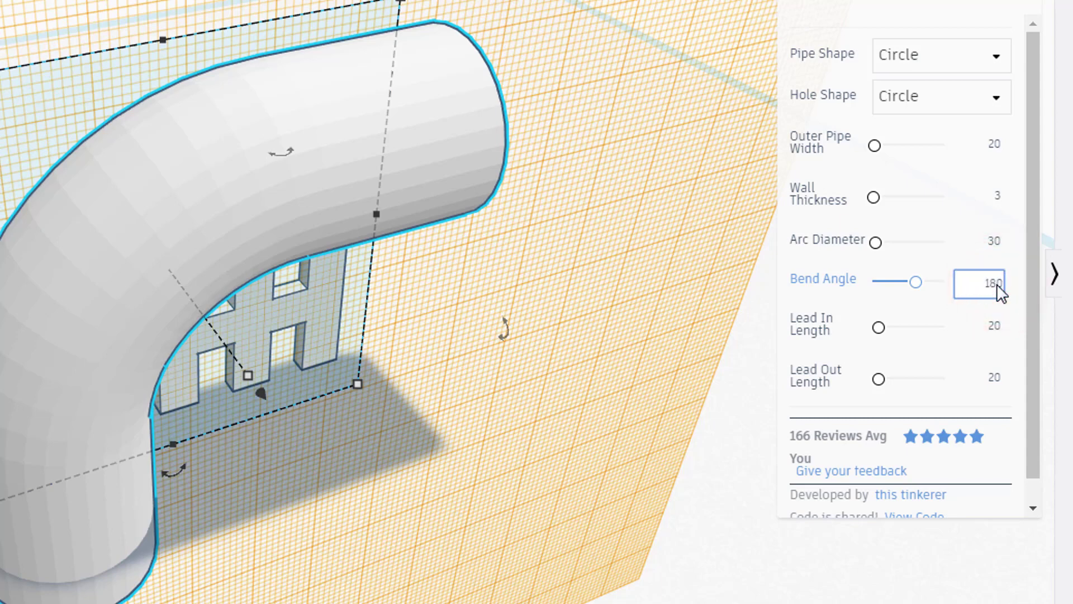
left_click(996, 146)
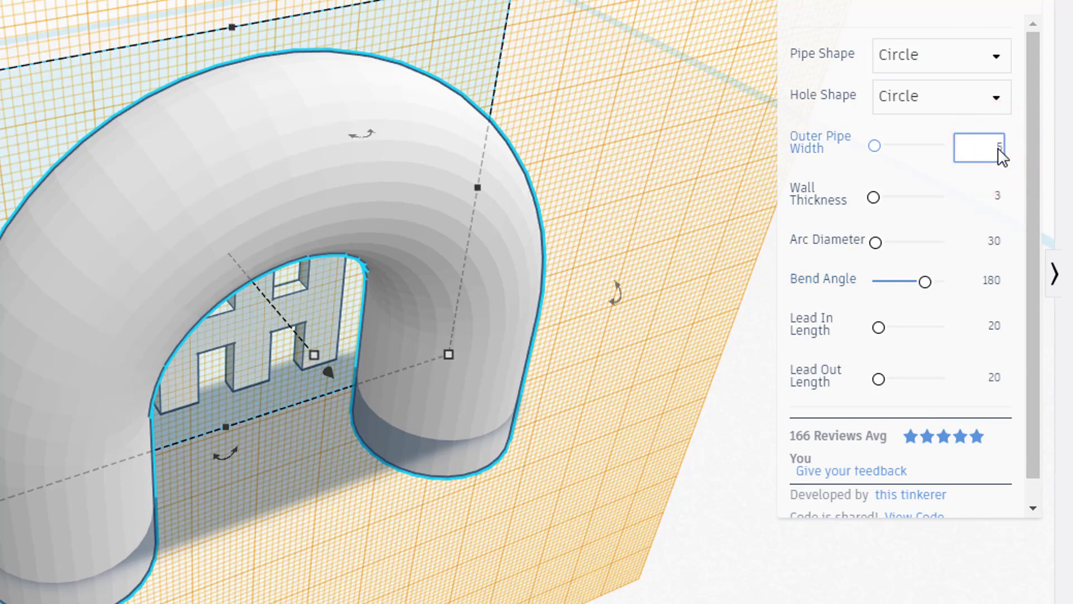
type("5")
key("Return")
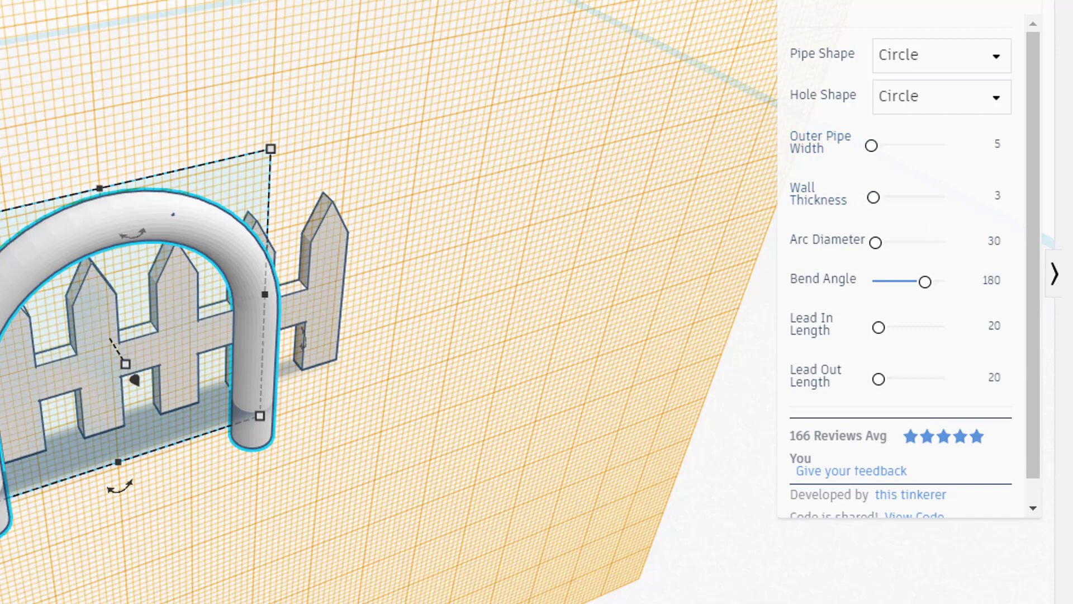
left_click(995, 327)
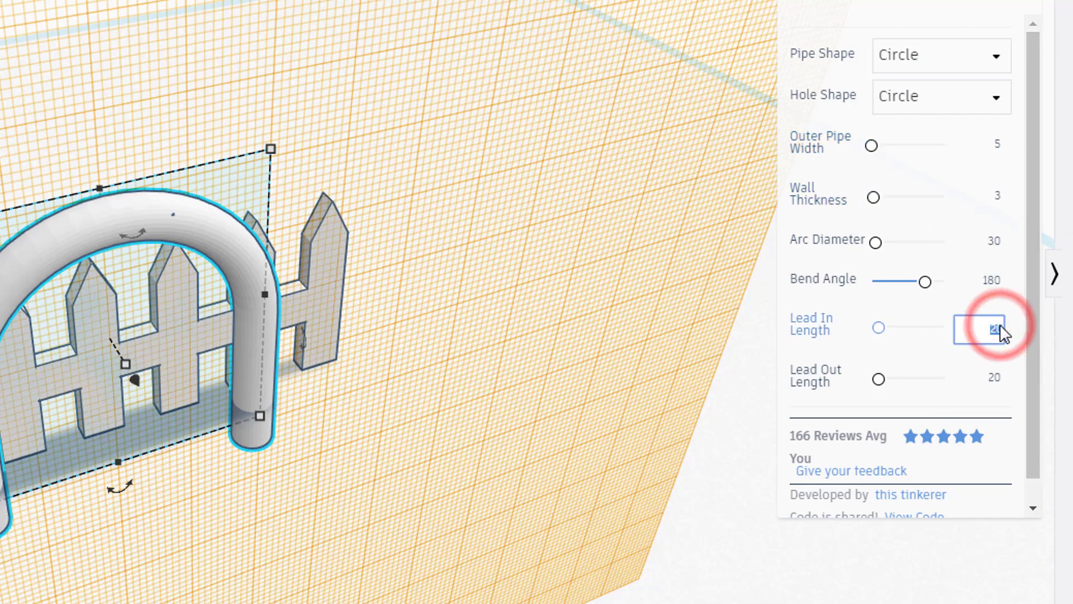
key("BackSpace")
key("Return")
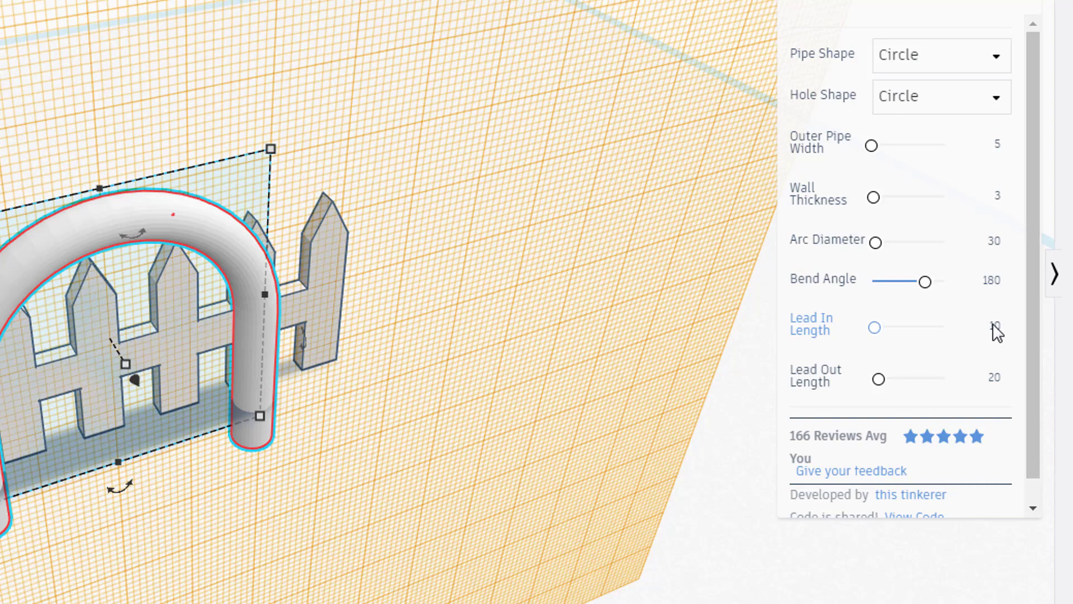
left_click(997, 376)
key("BackSpace")
type("1")
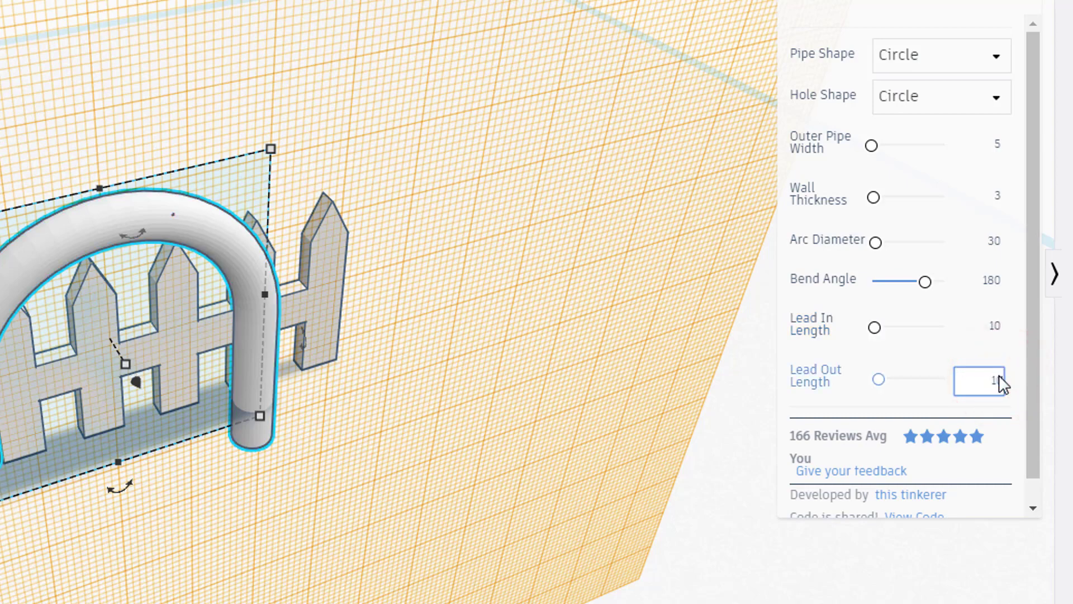
type("0")
key("Return")
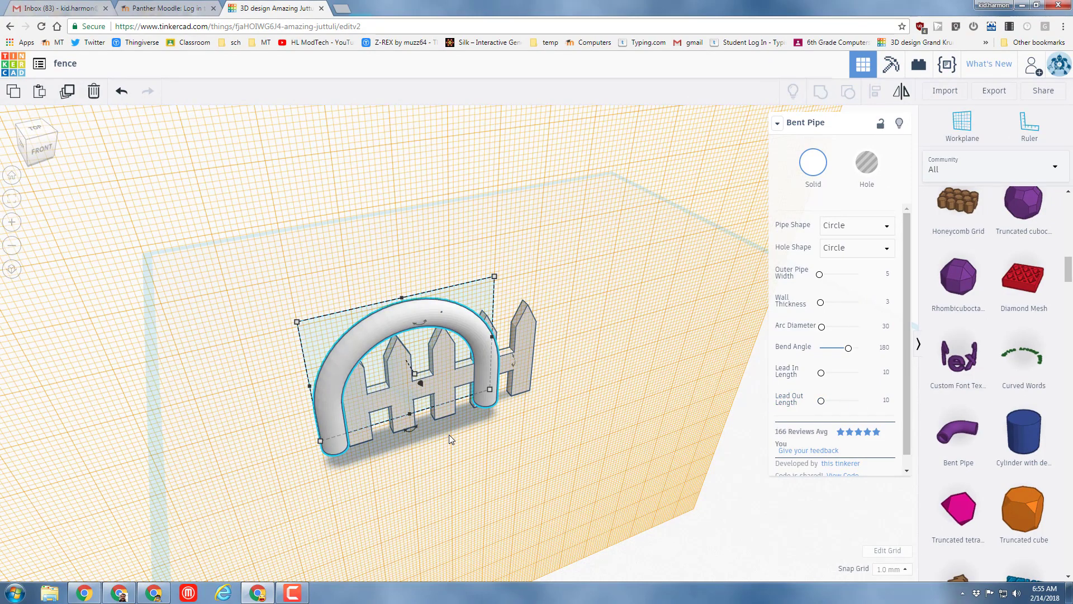
Switch Pipe Shape to Hexagon, reset the workplane to ground, and drag the arch behind the fence.
left_click(838, 226)
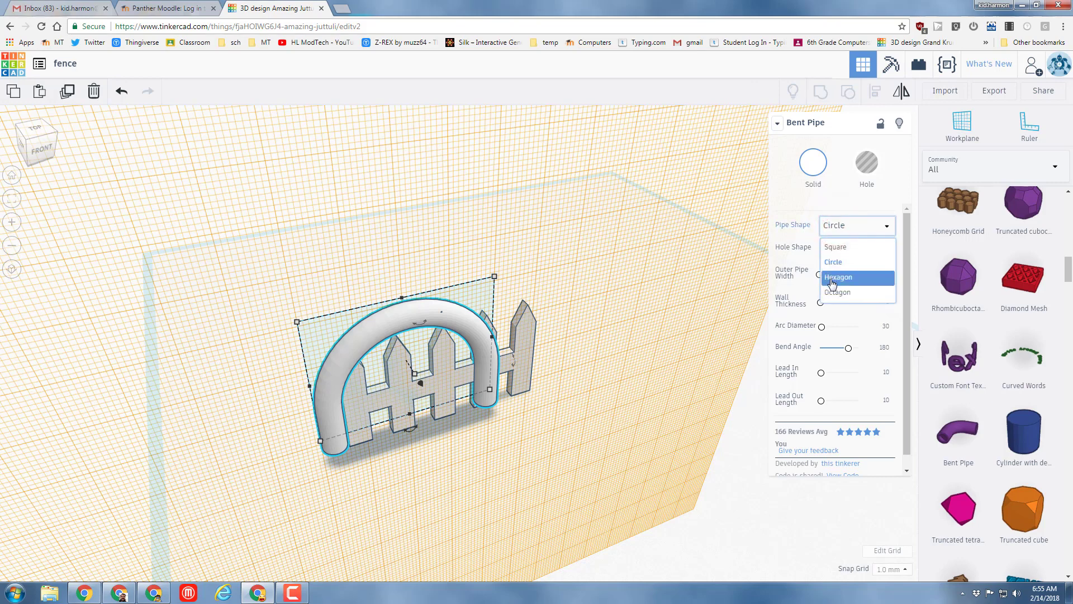
left_click(834, 278)
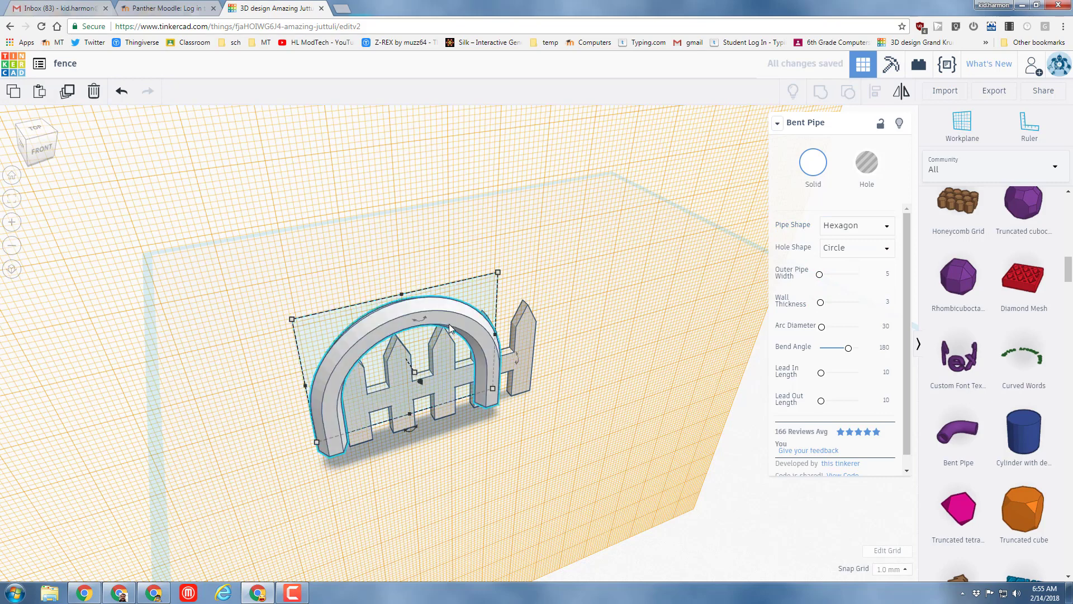
left_click(449, 323)
left_click_drag(212, 468, 156, 464)
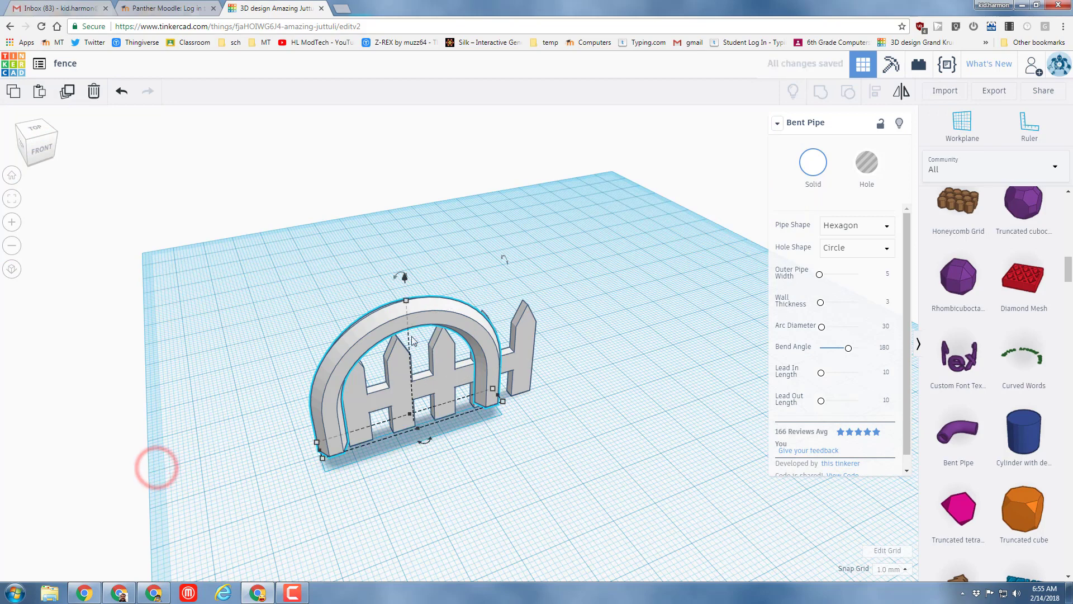
left_click_drag(436, 315, 410, 231)
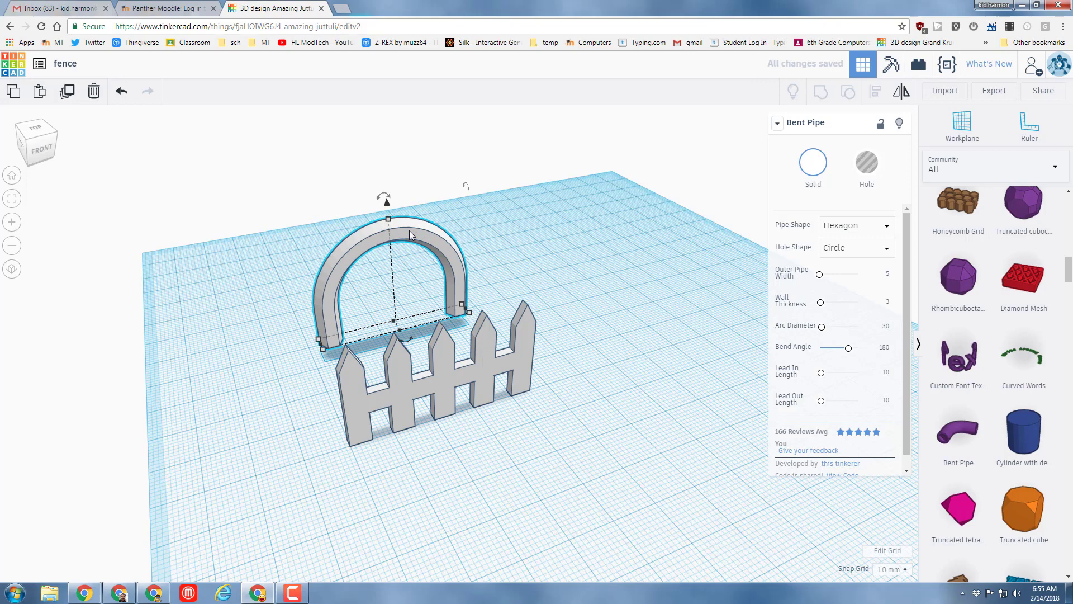
From the top view, rotate the hexagonal pipe 21° around its vertical axis.
left_click(34, 130)
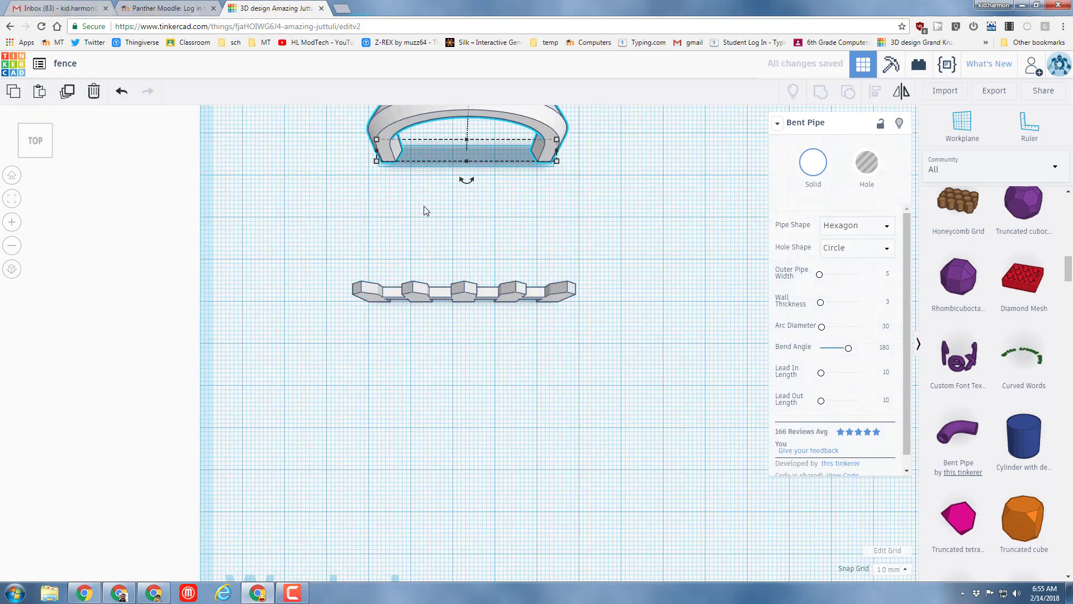
left_click_drag(464, 185, 447, 185)
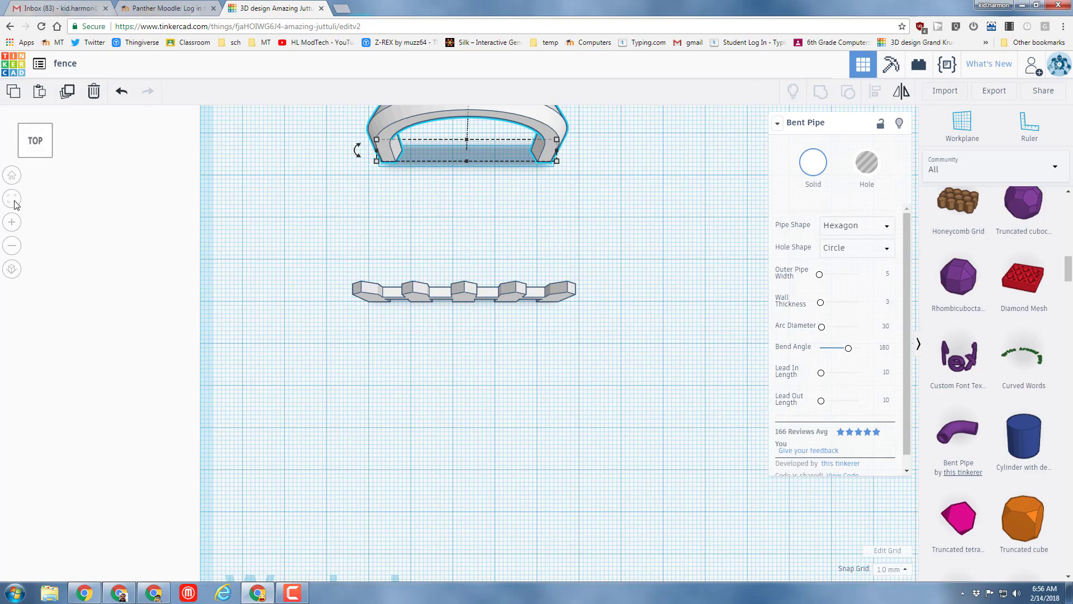
scroll(310, 199, "down", 2)
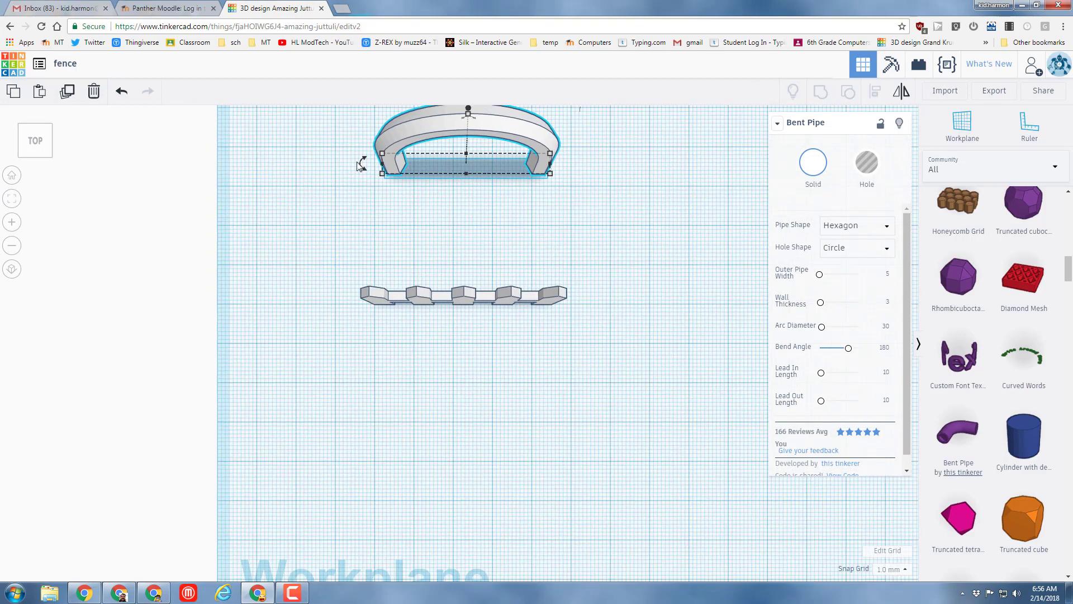
scroll(362, 167, "up", 2)
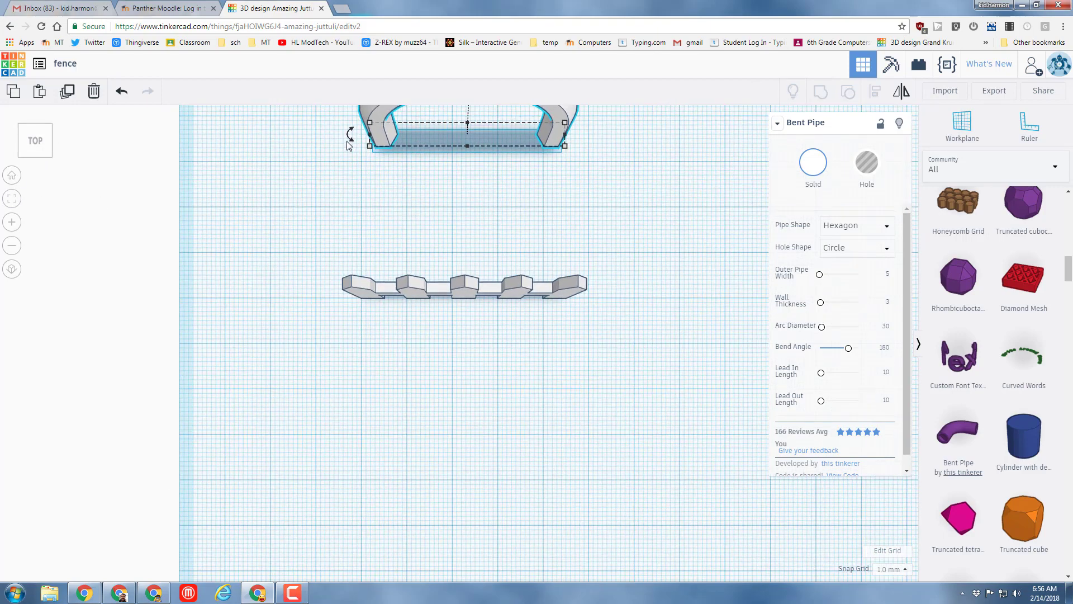
scroll(352, 148, "down", 2)
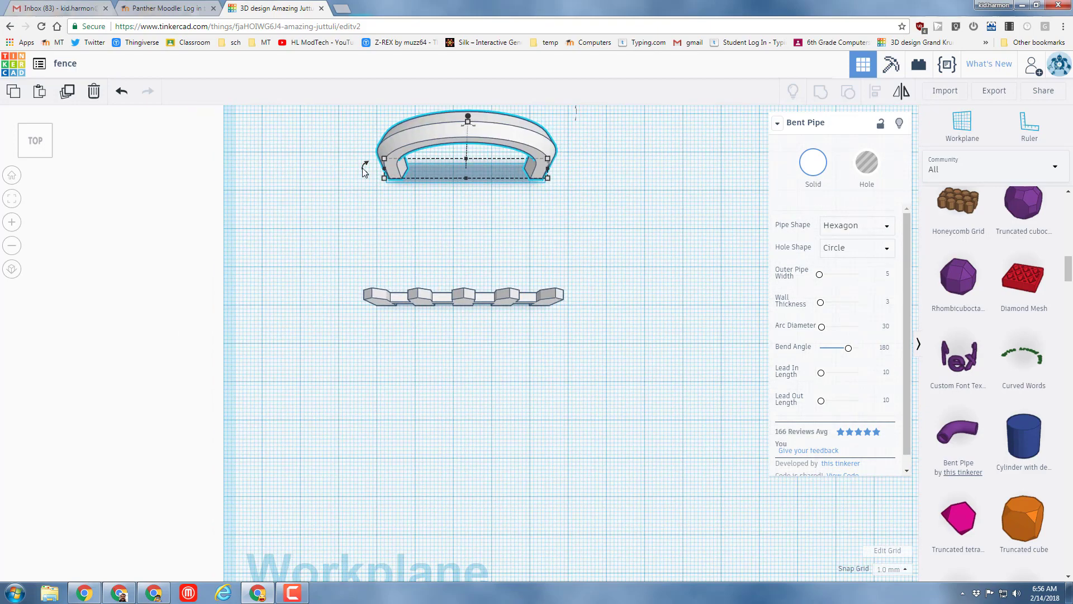
left_click_drag(366, 168, 373, 222)
left_click_drag(313, 243, 420, 251)
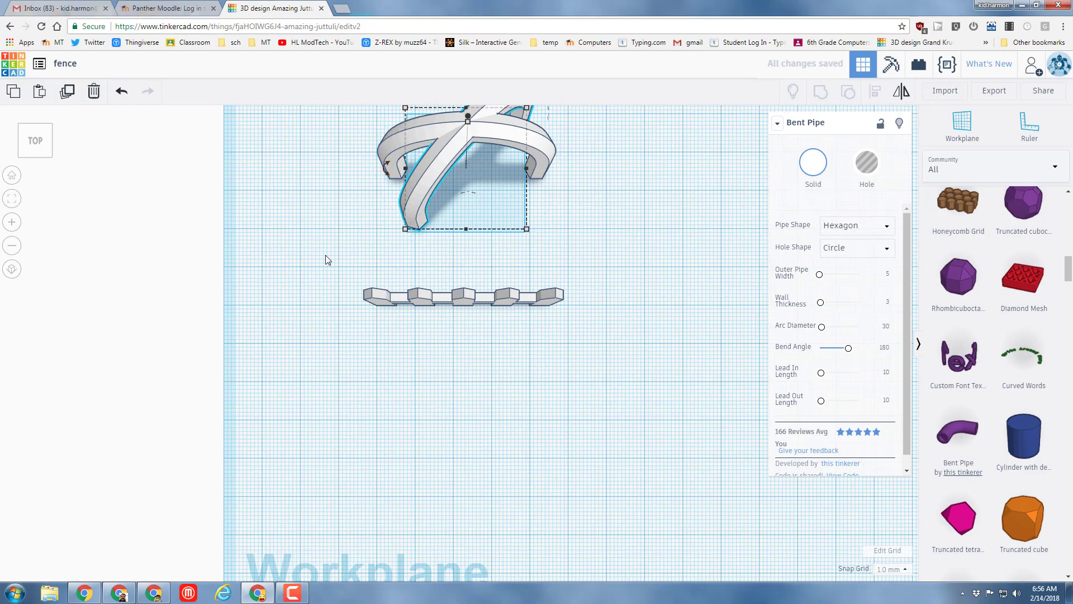
Duplicate the pipe twice into rotated copies and tilt back to a perspective view.
left_click(66, 93)
left_click(67, 92)
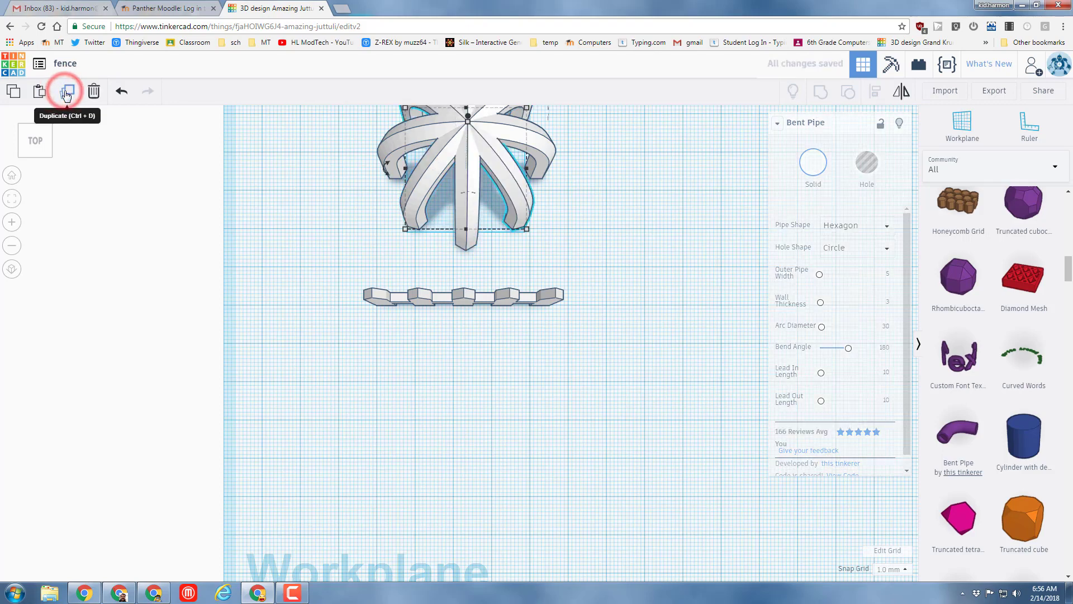
scroll(262, 236, "down", 5)
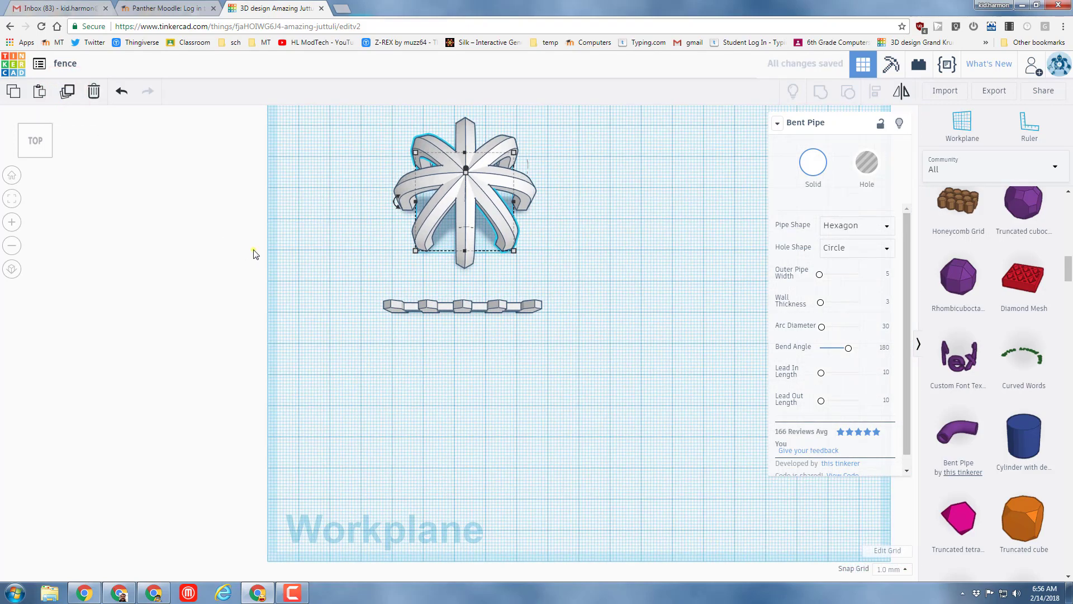
right_click_drag(253, 249, 337, 169)
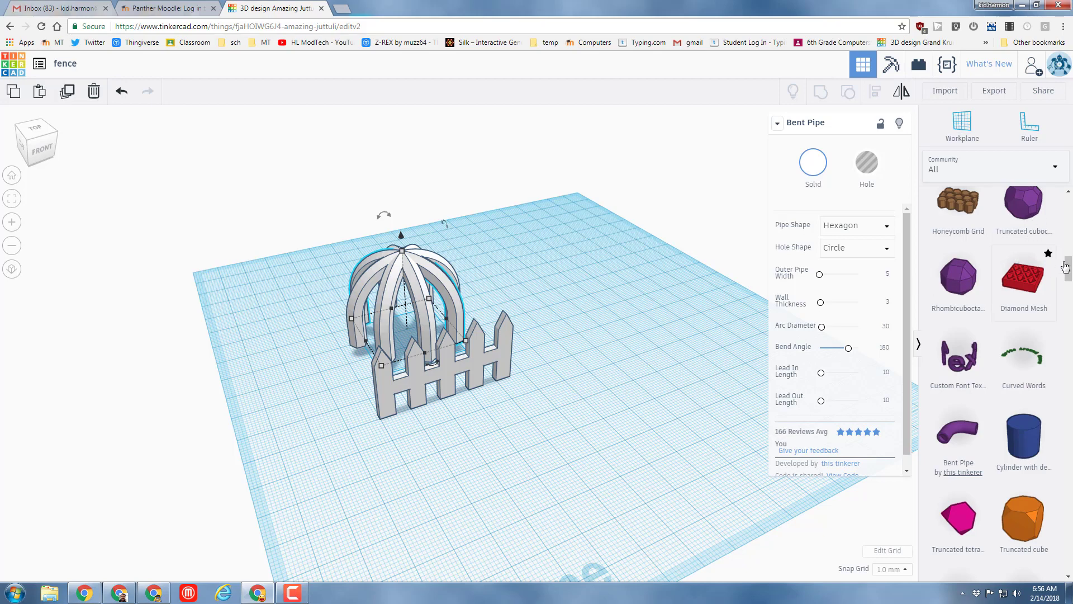
Drag a Sphere from Basic Shapes beside the dome, then box-select the four pipes.
left_click(949, 164)
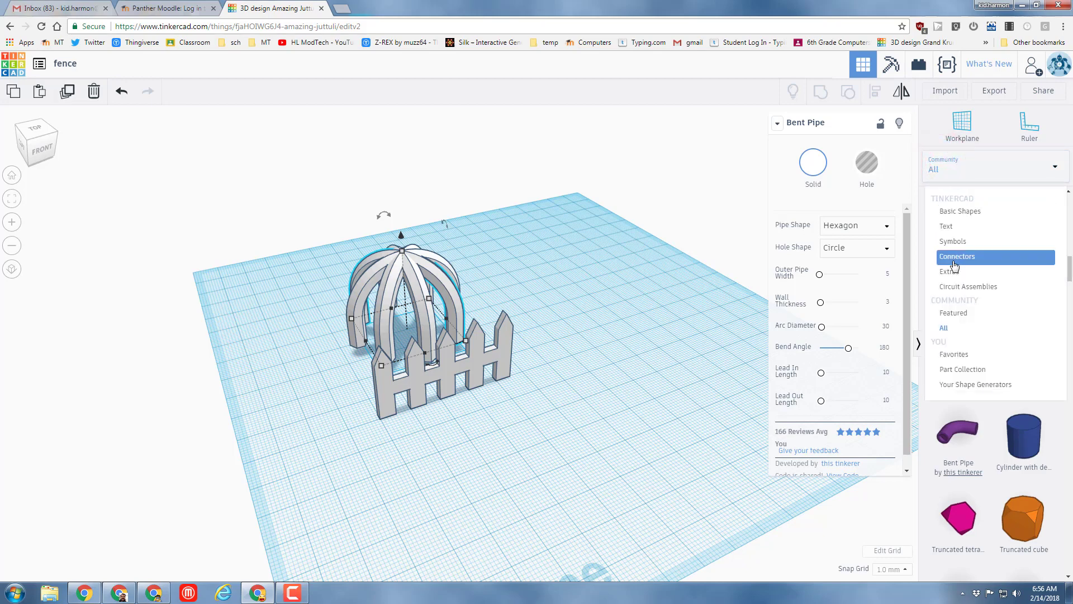
left_click(959, 210)
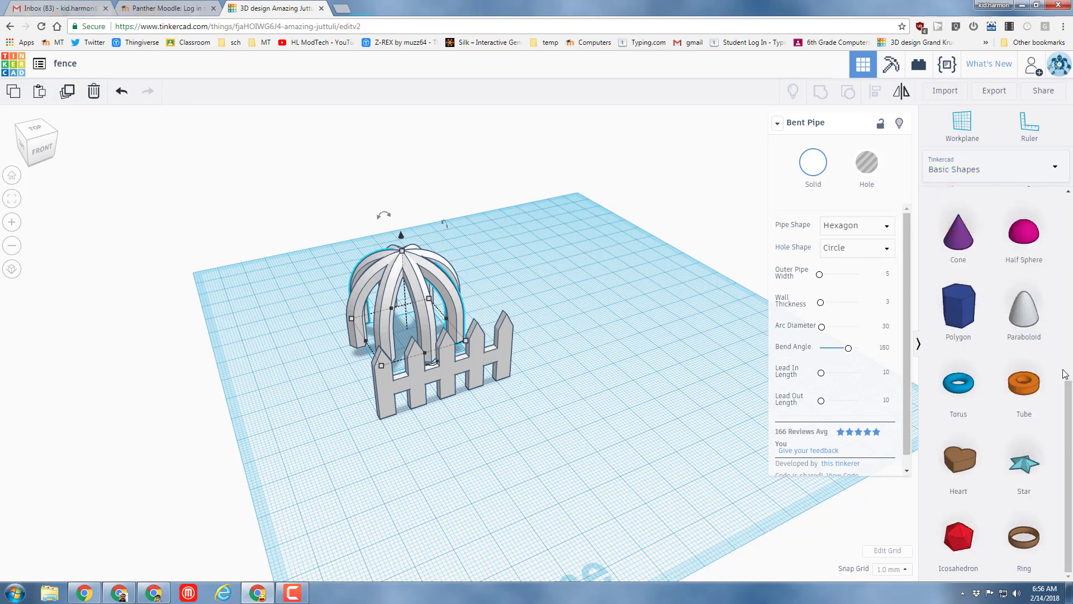
scroll(1068, 402, "up", 3)
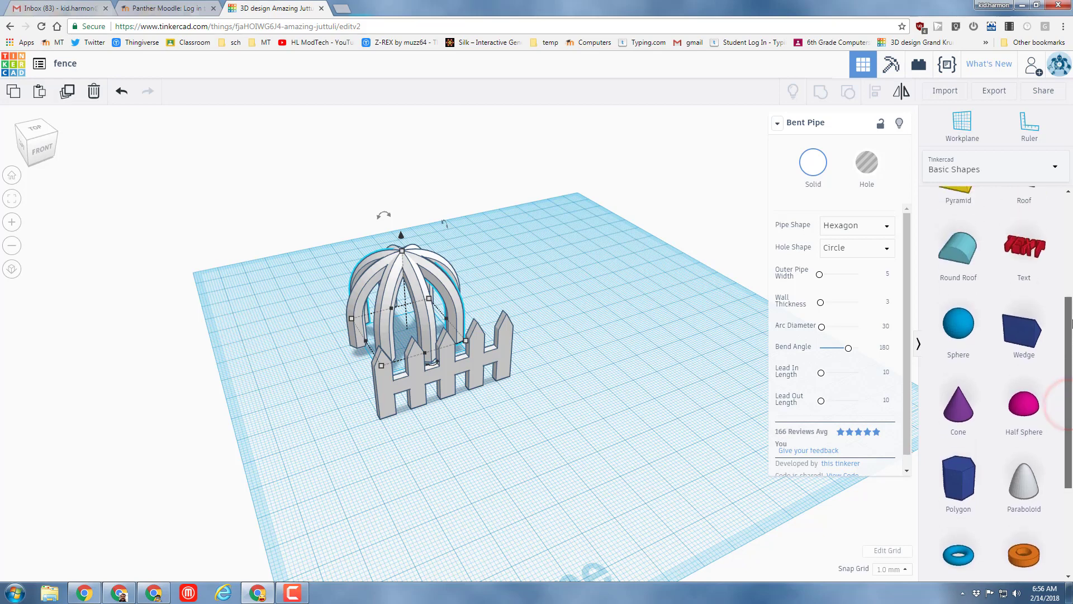
left_click_drag(958, 331, 562, 278)
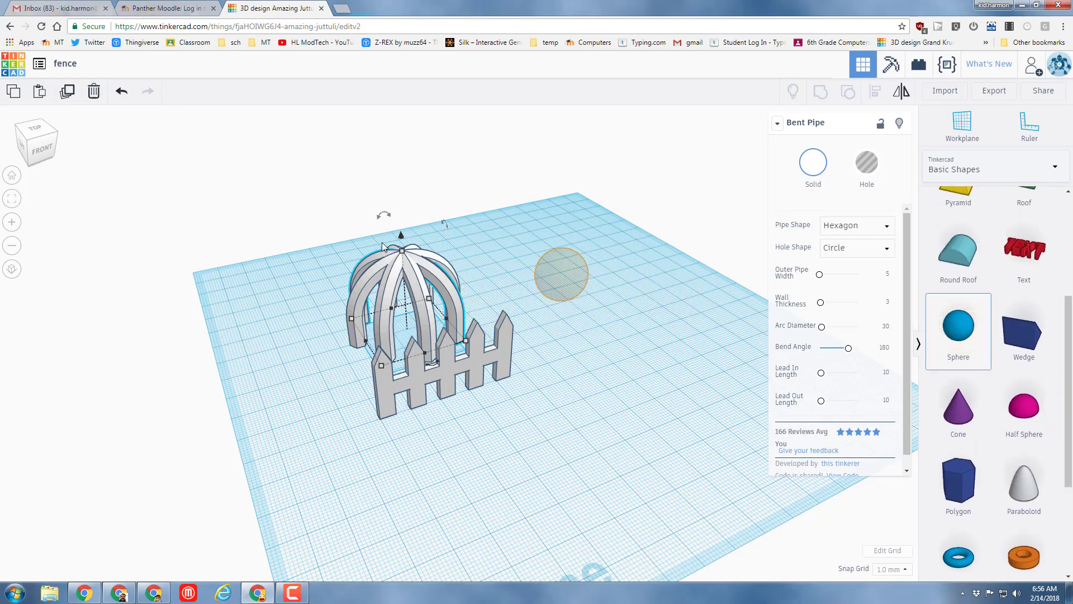
left_click_drag(334, 215, 458, 298)
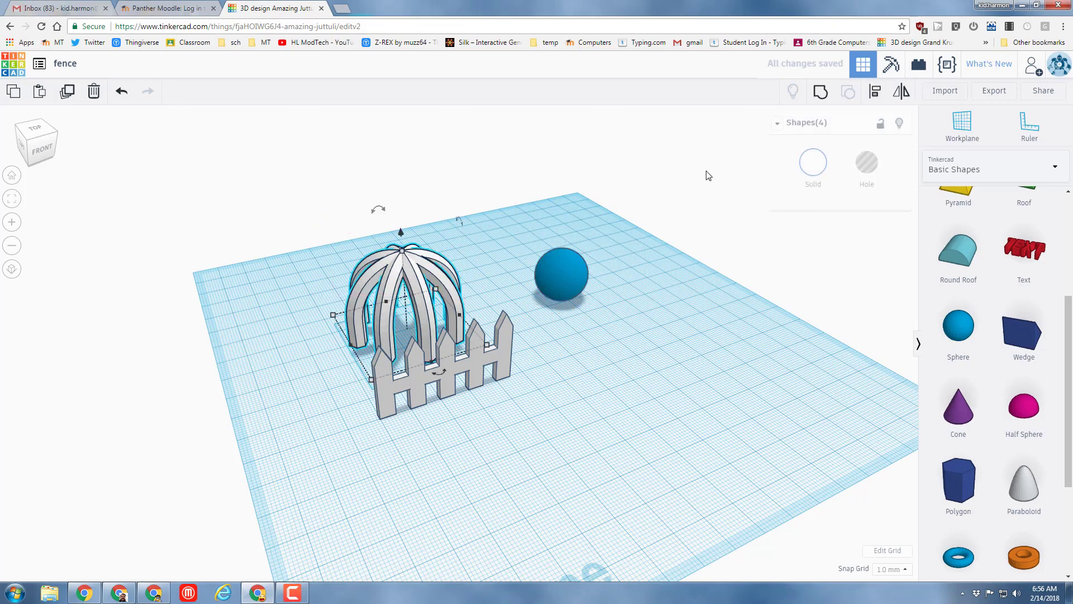
Group the four pipes, make the dome shorter, and colour it red.
left_click(820, 93)
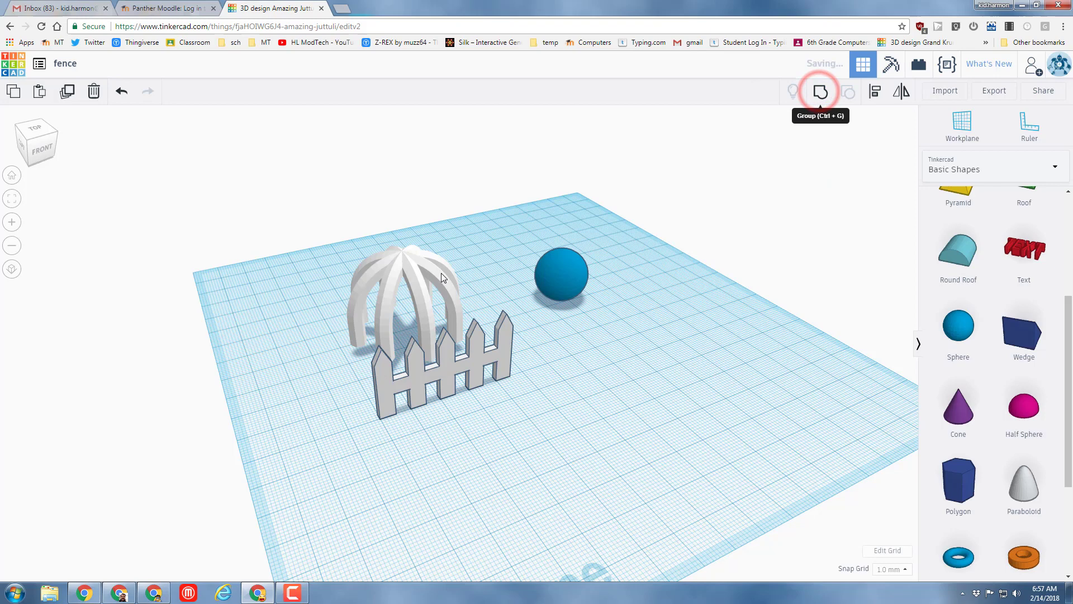
left_click_drag(401, 250, 404, 283)
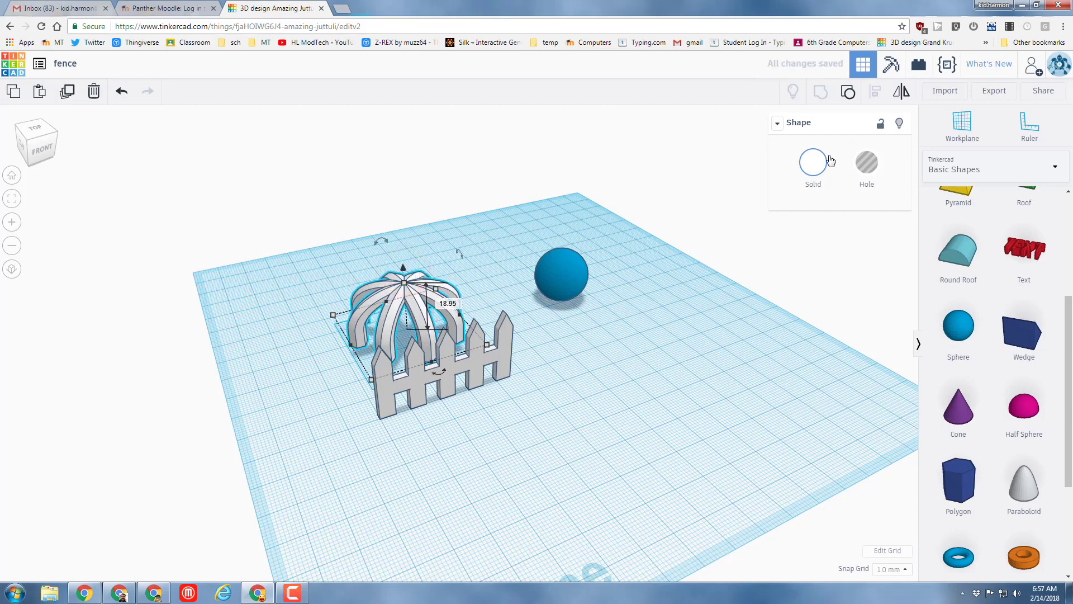
left_click(813, 162)
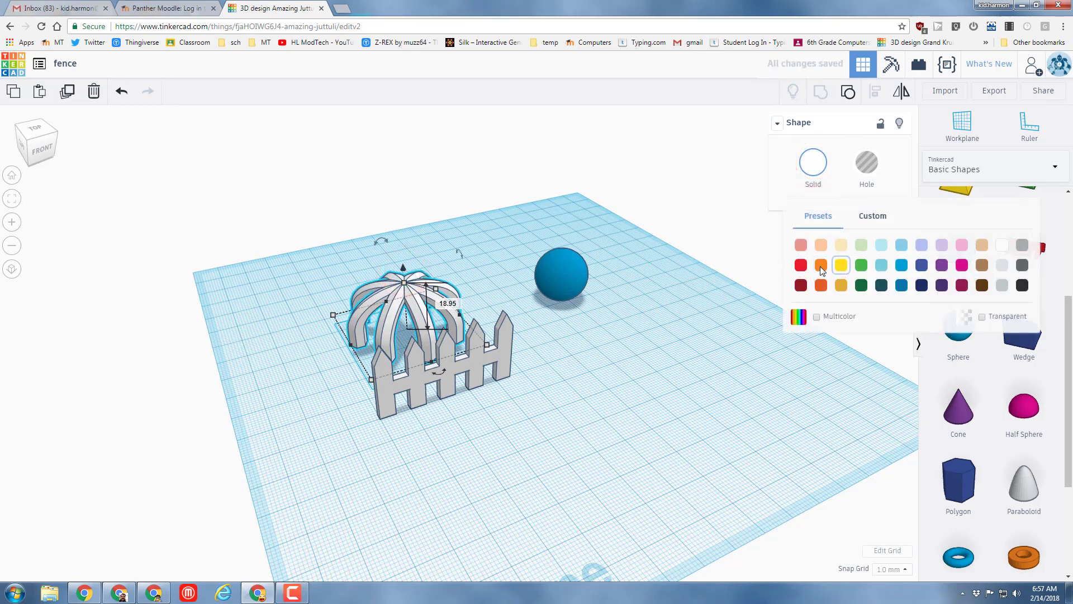
left_click(802, 264)
Change the blue sphere's colour to the black Solid preset.
left_click(575, 275)
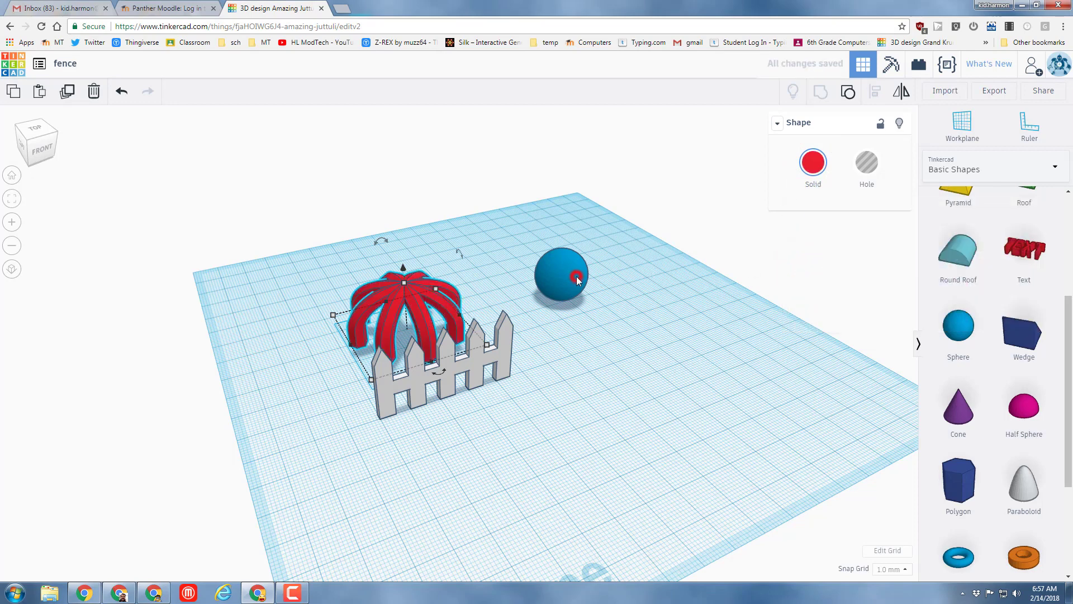
left_click(813, 162)
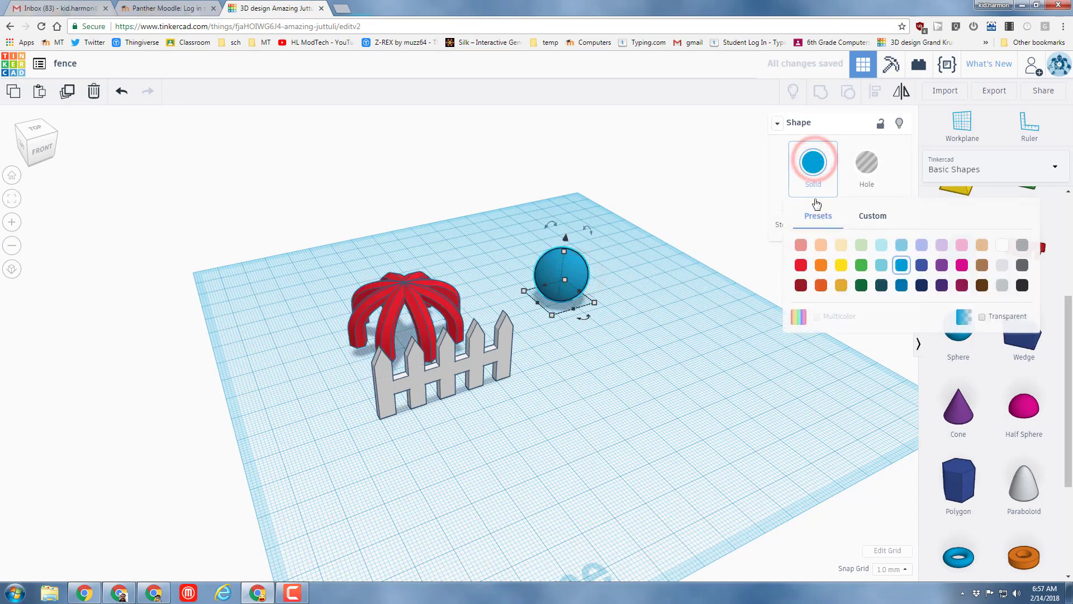
left_click(1023, 285)
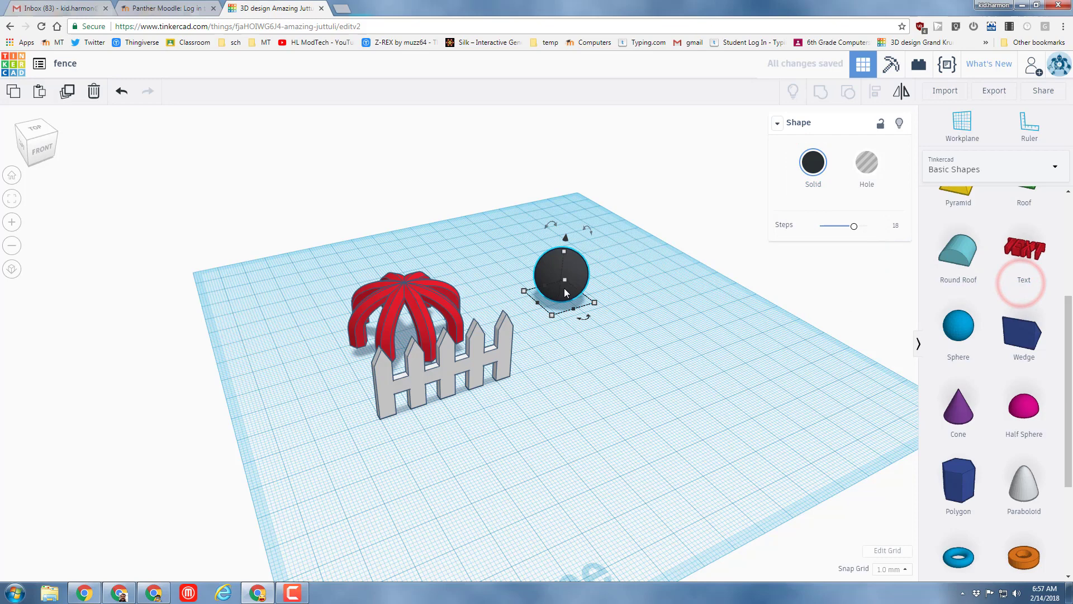
Widen the black sphere's footprint and flatten it to 20 mm tall.
mouse_move(552, 317)
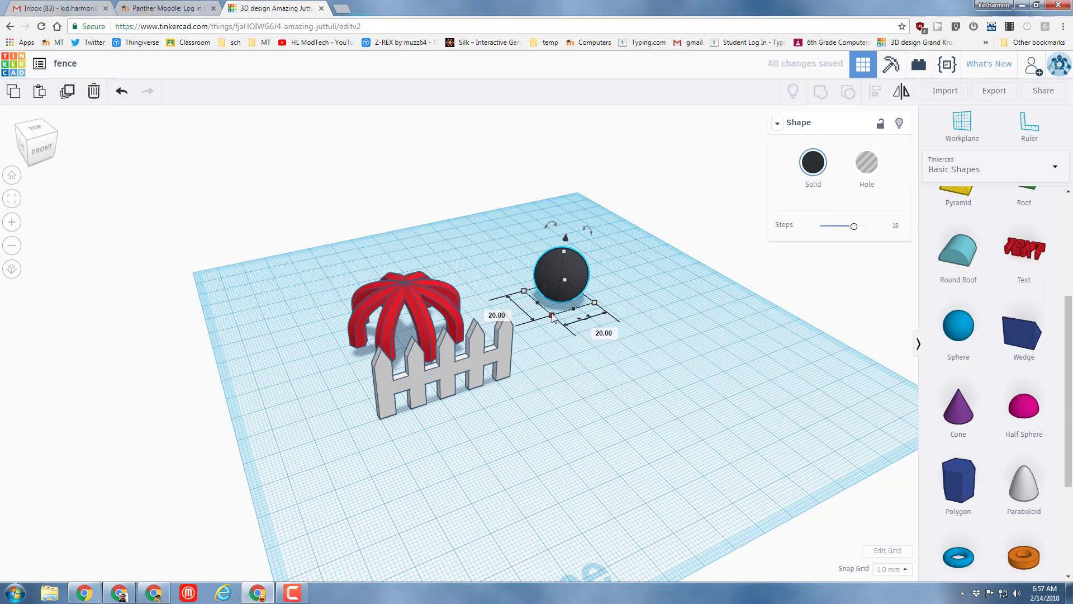
left_click_drag(552, 317, 545, 347)
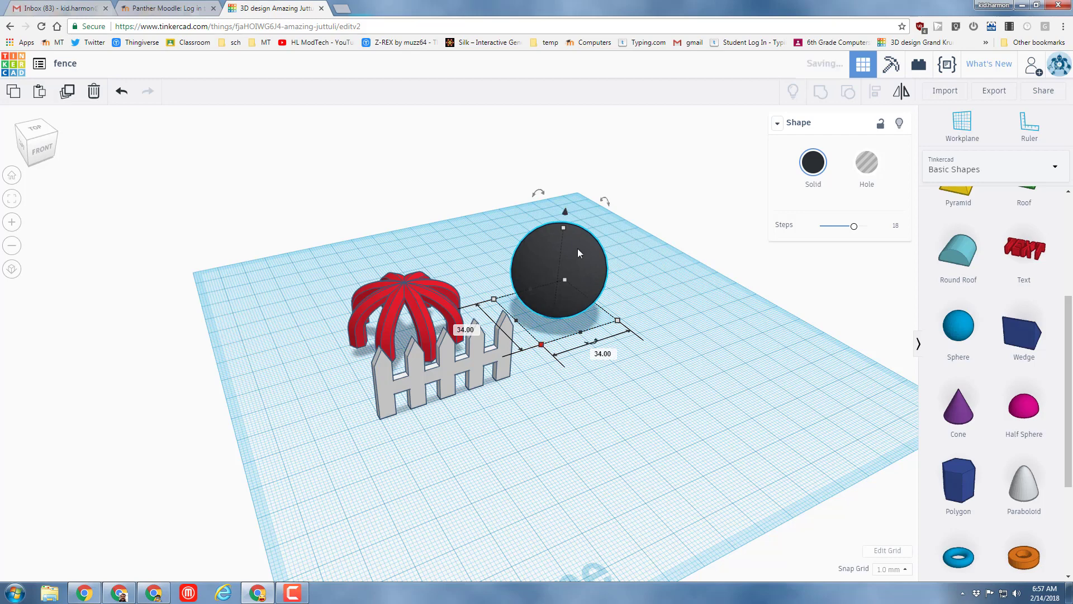
left_click_drag(564, 230, 376, 274)
Align the sphere and the red dome along their front edges and left sides.
left_click(365, 273, "shift")
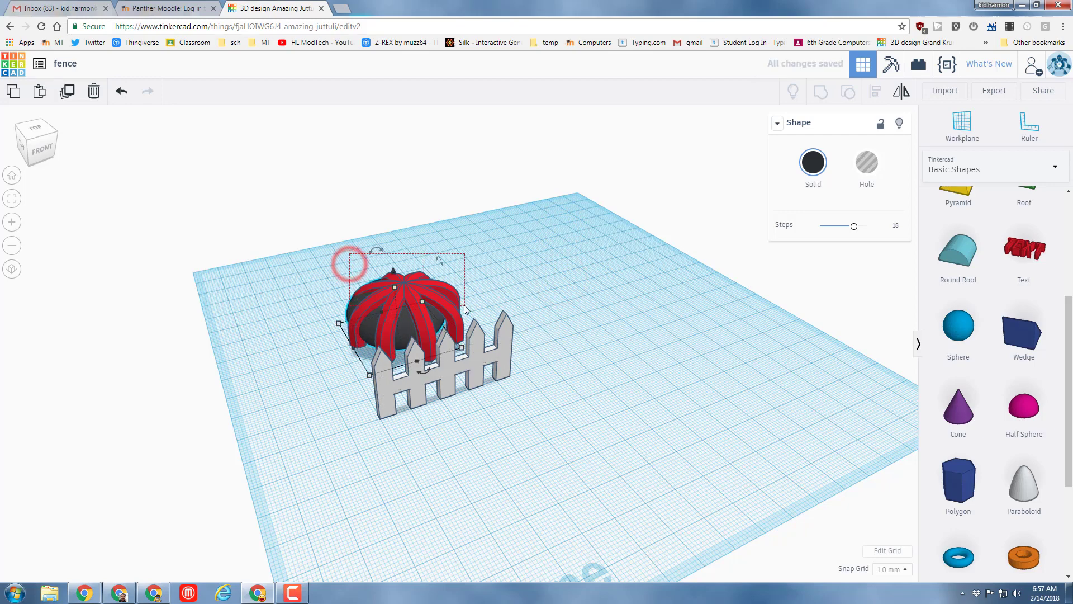
left_click(875, 91)
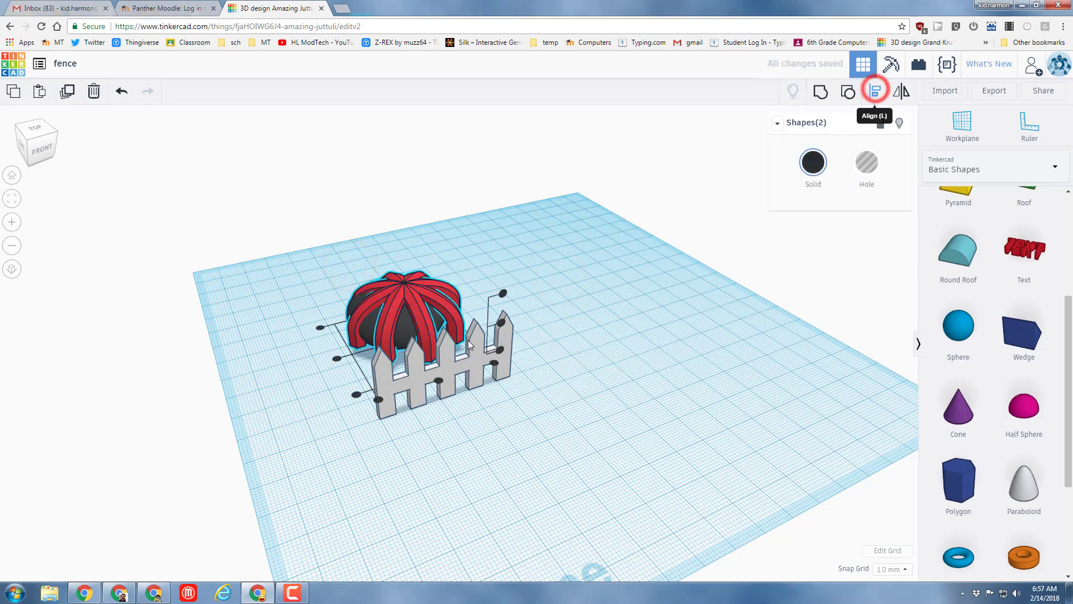
left_click(438, 382)
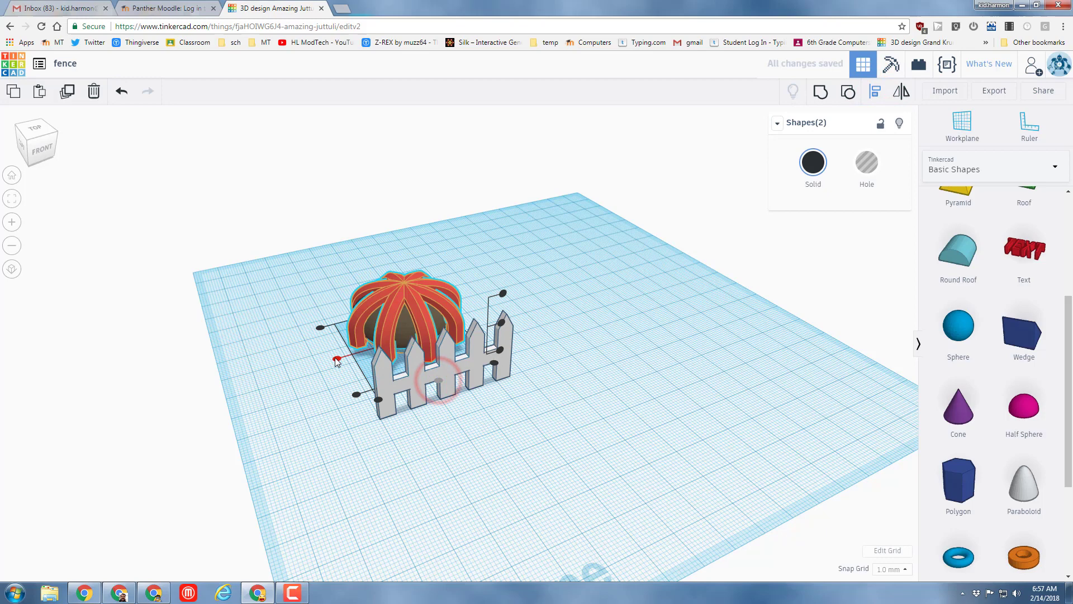
left_click(335, 359)
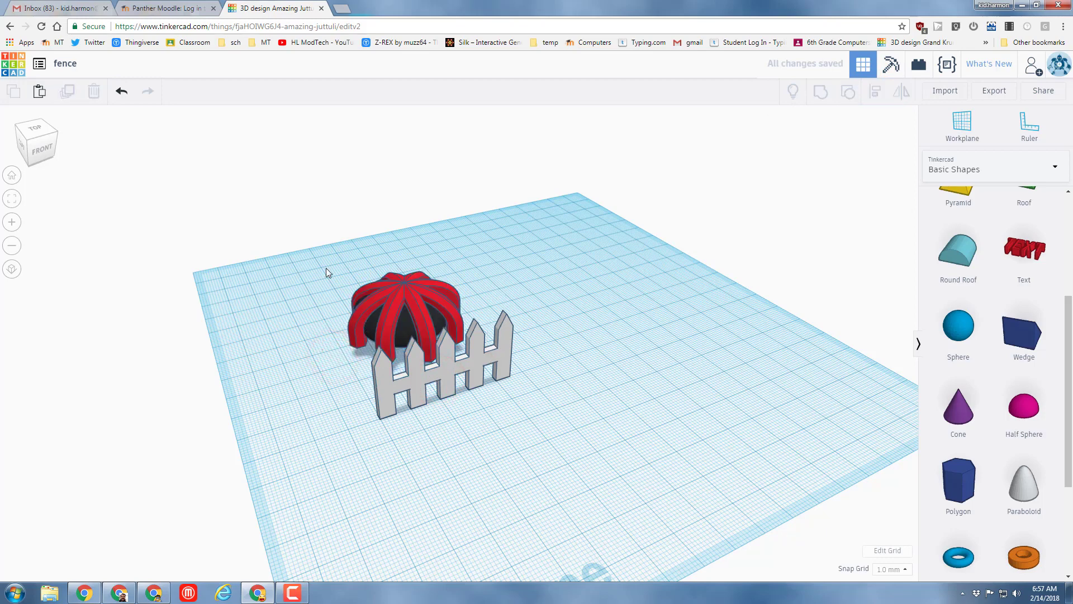
left_click_drag(327, 271, 406, 328)
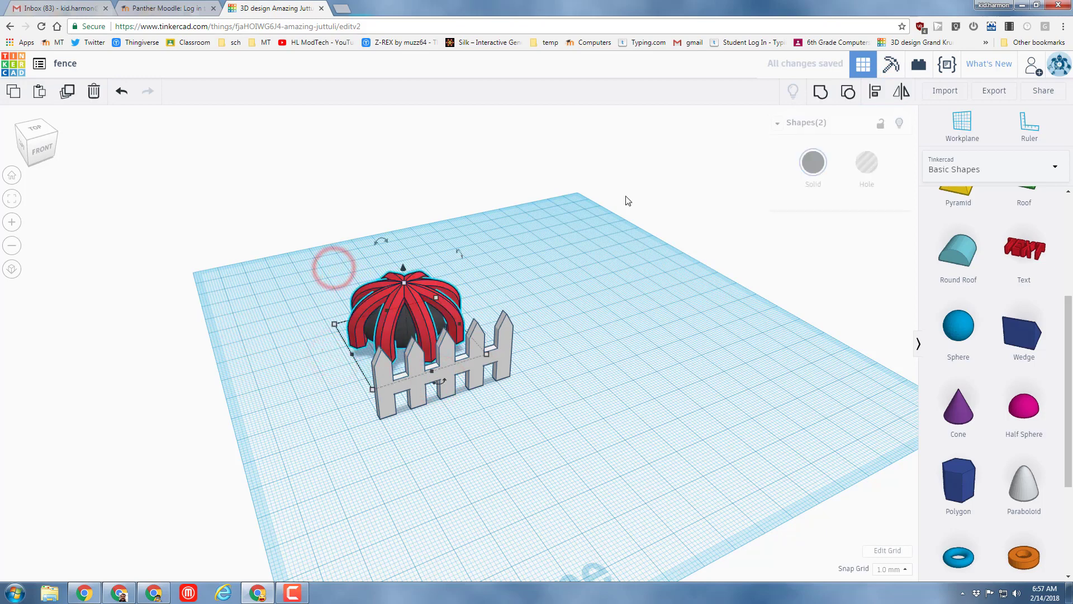
left_click(875, 94)
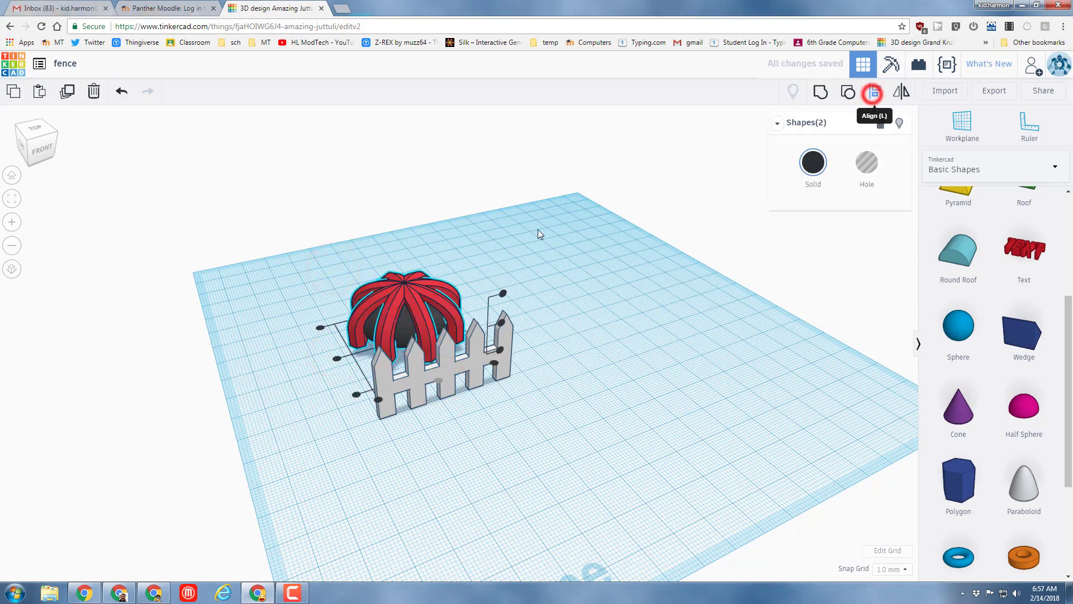
left_click(337, 359)
left_click(281, 358)
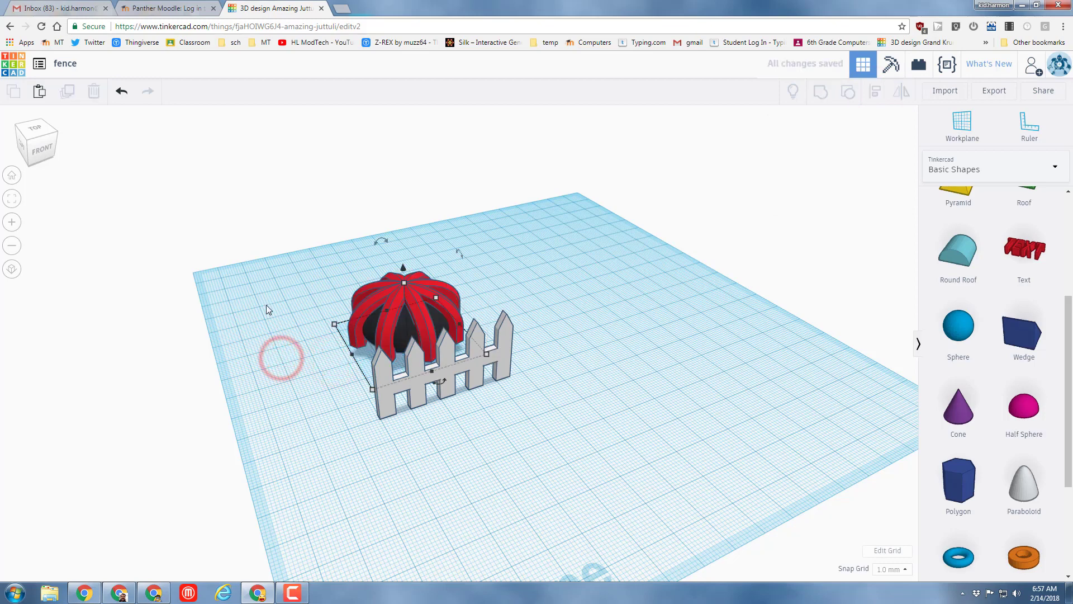
left_click(406, 318)
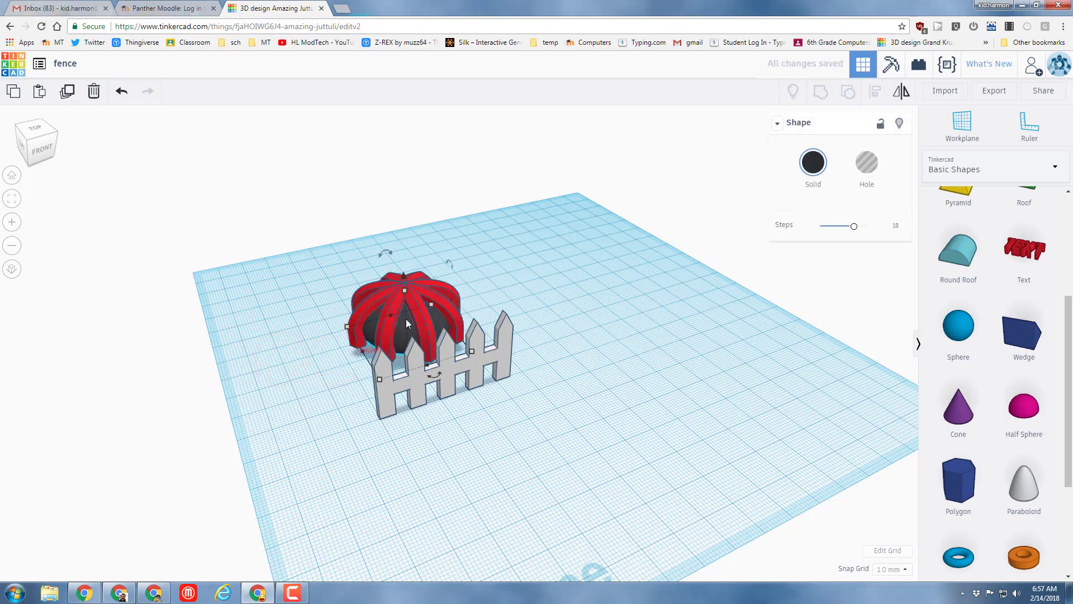
Lower the leg dome's height and add a new sphere shrunk to eye size.
left_click_drag(404, 273, 409, 253)
right_click_drag(218, 342, 310, 345)
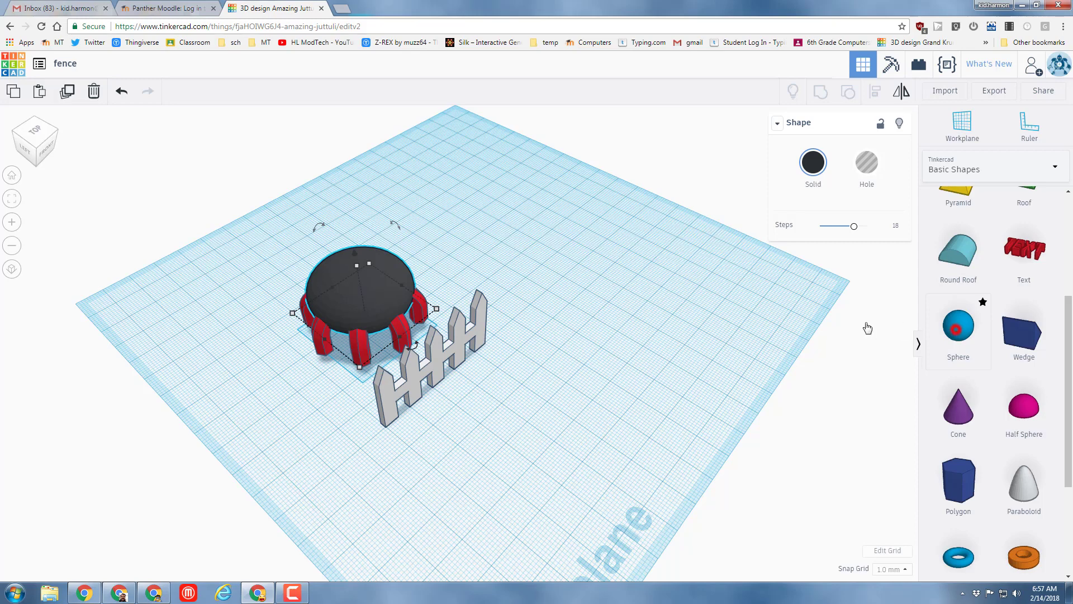
left_click_drag(958, 327, 295, 412)
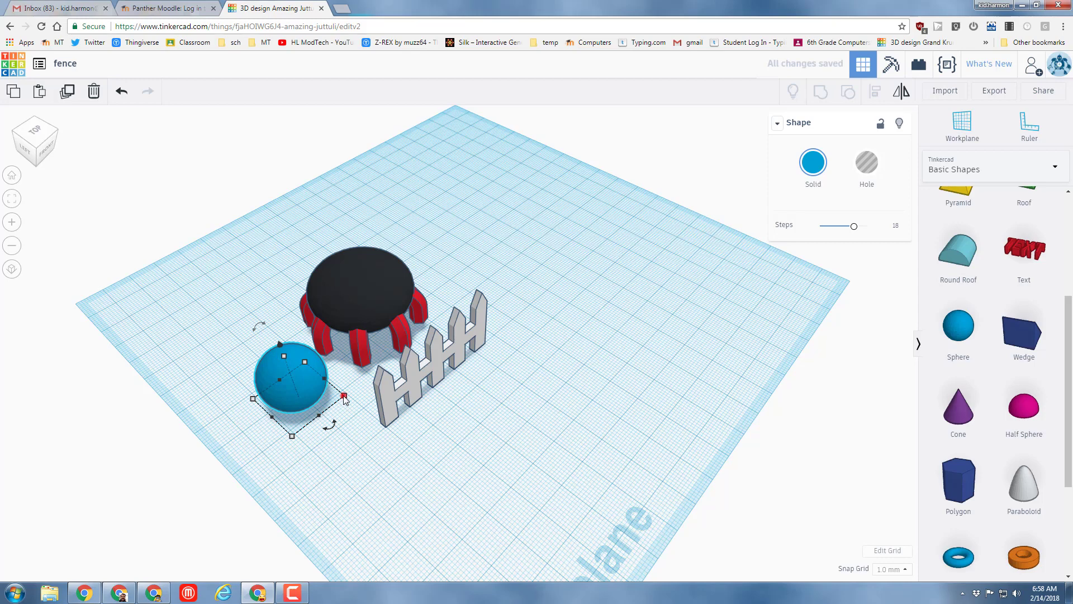
left_click_drag(344, 398, 334, 283)
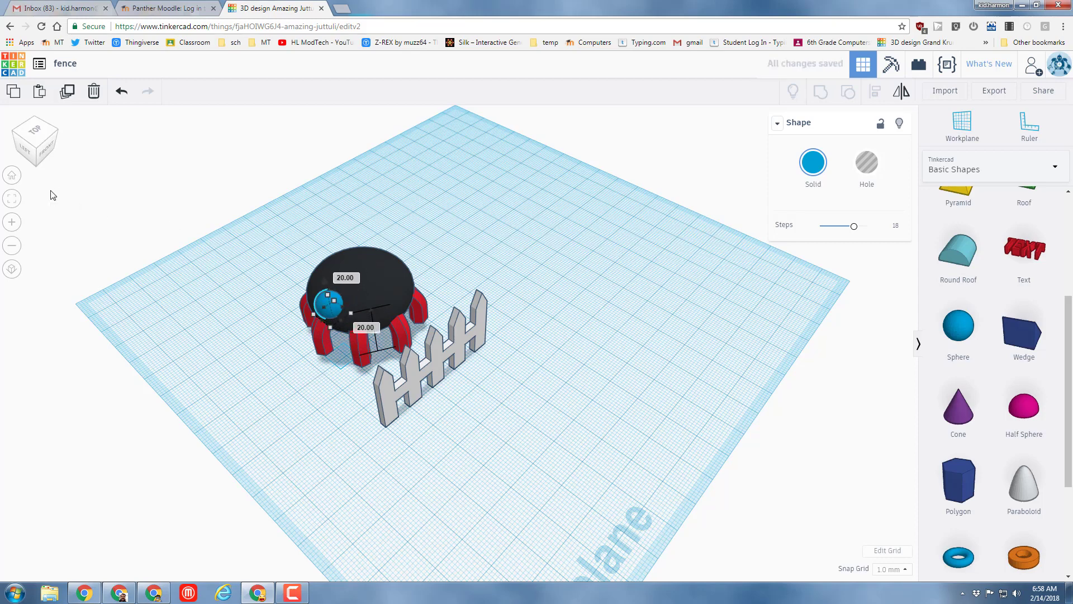
Place the blue eye on the front of the black body, nudging it right twice.
left_click(12, 199)
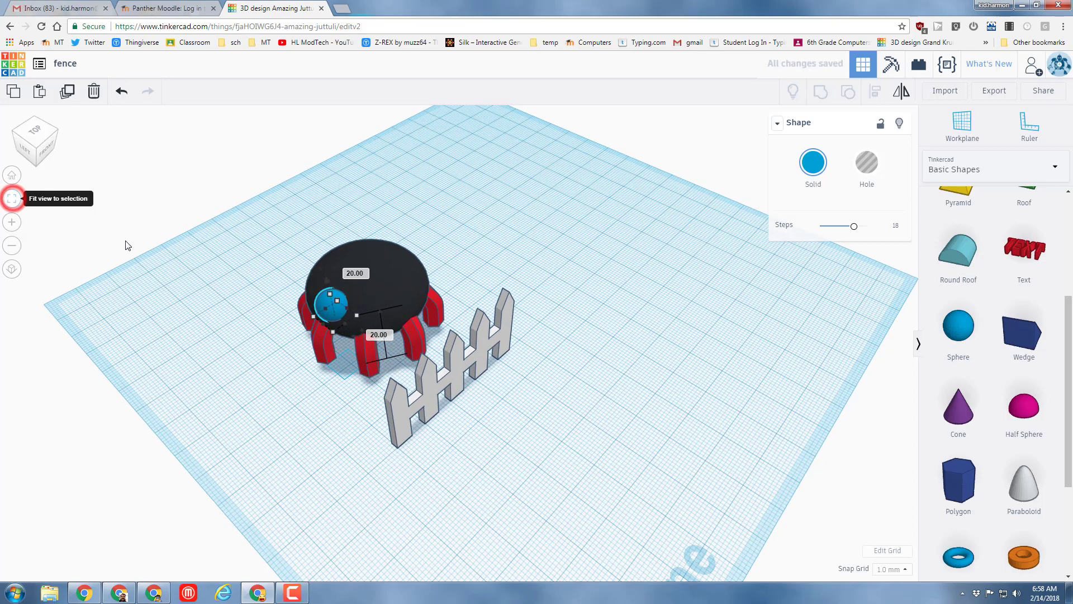
left_click_drag(484, 289, 494, 290)
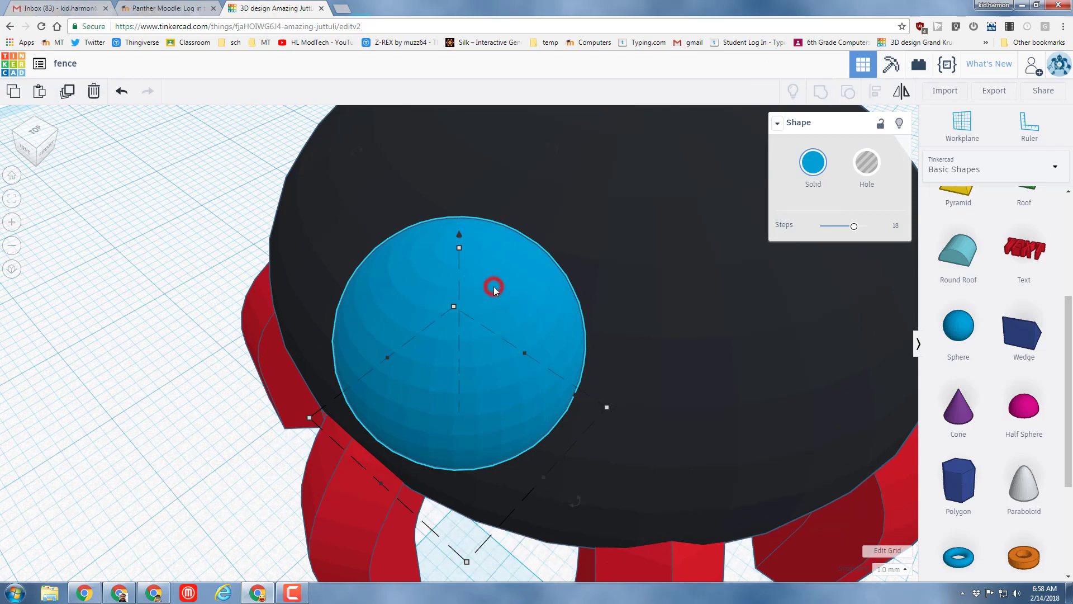
key("Right")
key("Right")
key("Right")
key("Right")
key("Right")
key("Right")
key("Right")
key("Right")
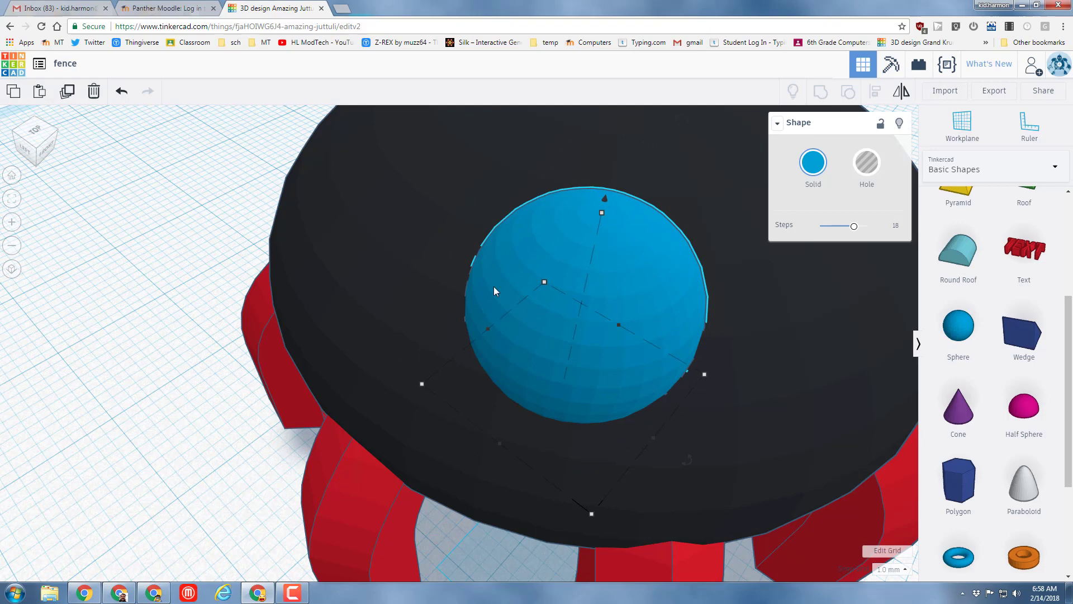
key("Right")
key("Right")
key("Right")
key("Right")
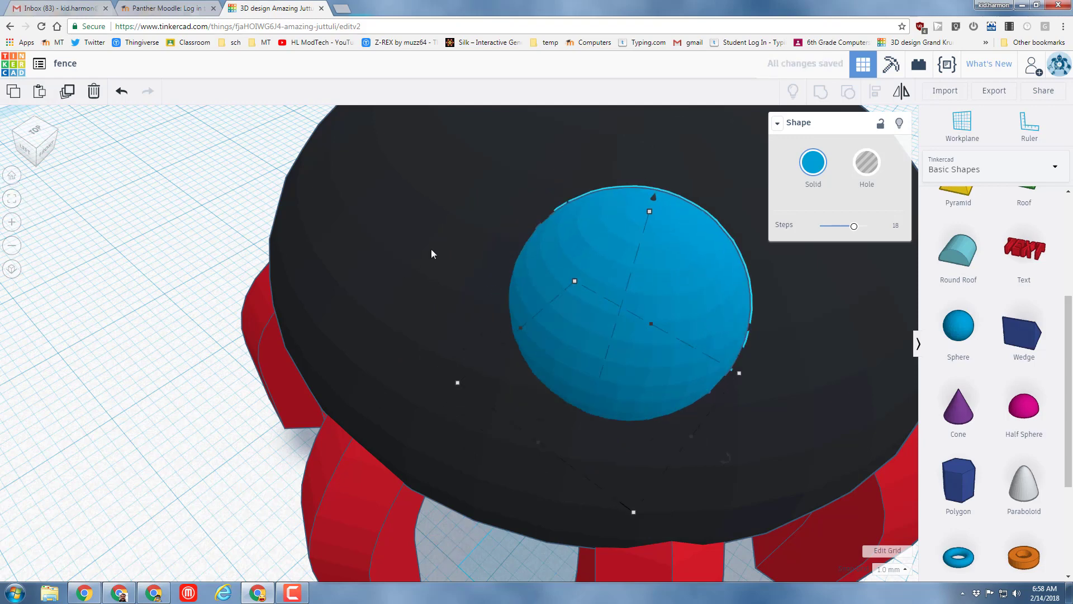
left_click(12, 175)
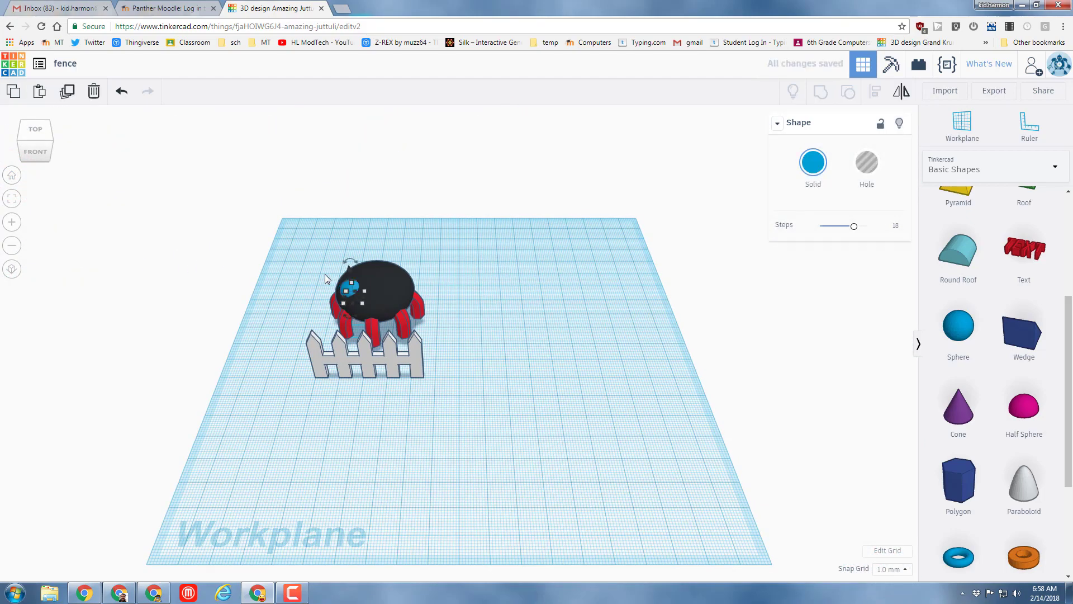
Nudge the eye further right, then box-select all the spider's parts.
key("Right")
key("Right")
key("Right")
key("Right")
key("Right")
key("Right")
key("Right")
left_click(303, 261)
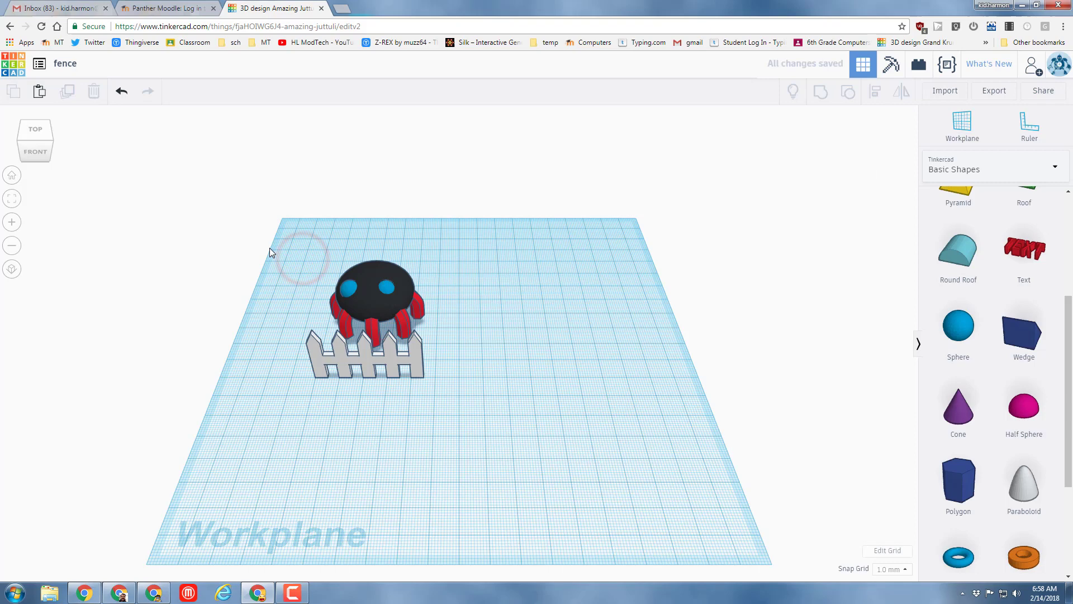
left_click_drag(279, 231, 432, 324)
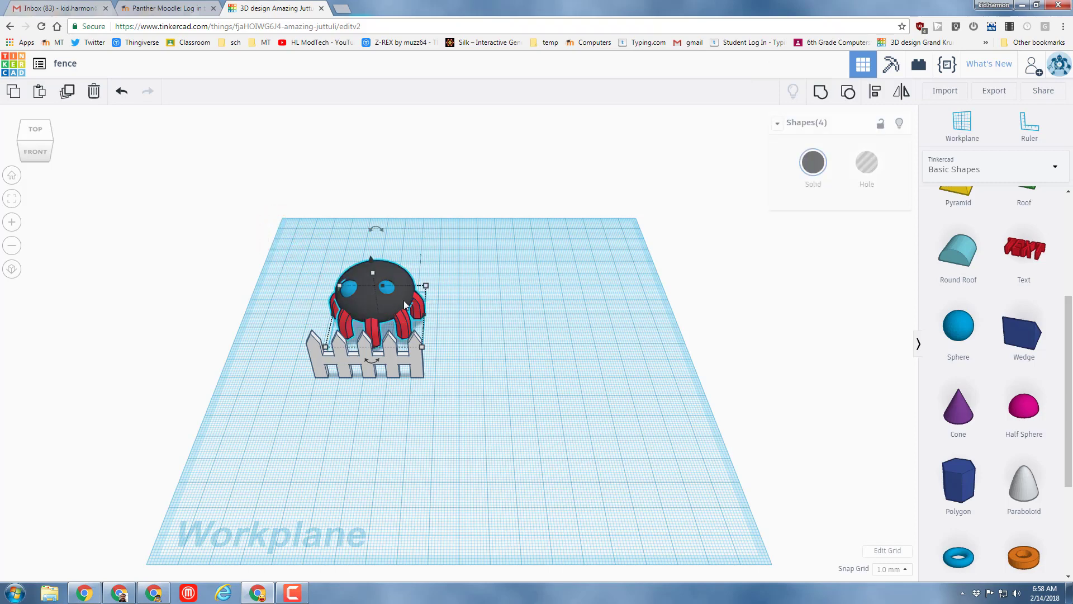
Group the spider's parts and enable Multicolor so each keeps its own colour.
left_click(820, 91)
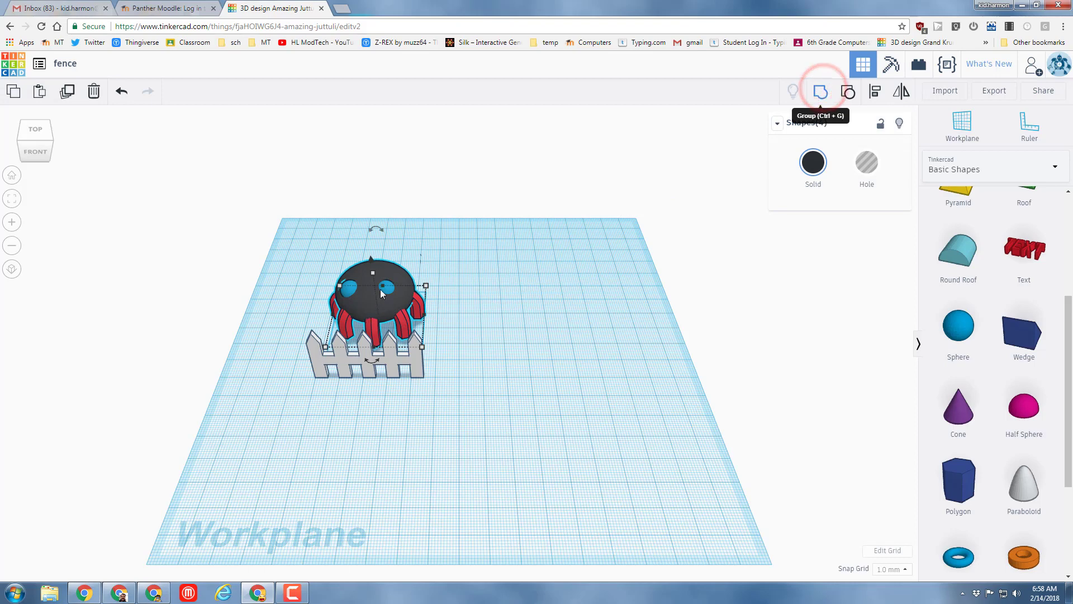
left_click(815, 163)
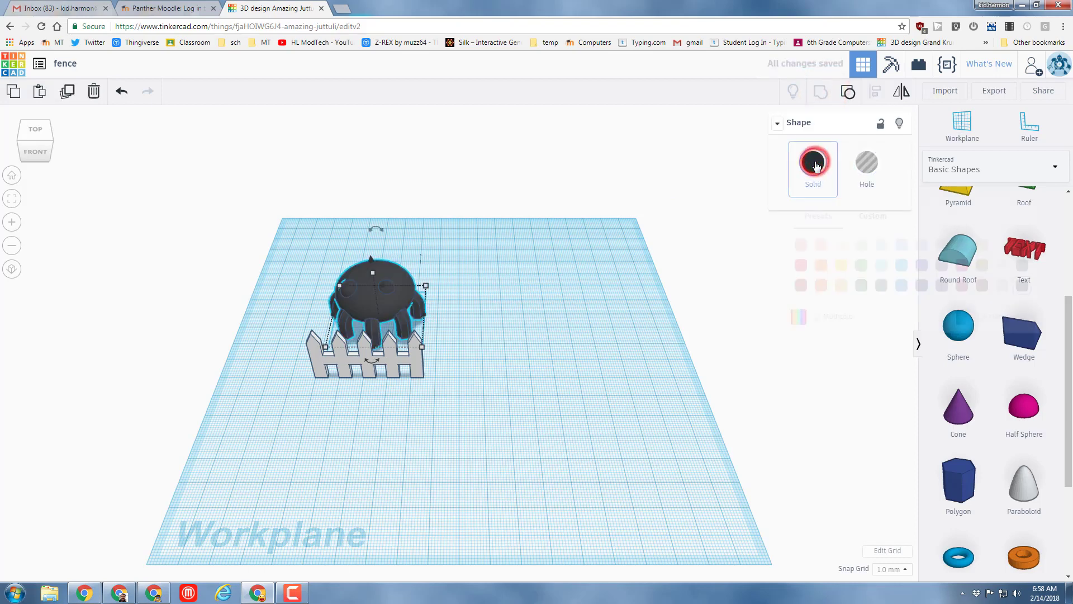
left_click(816, 318)
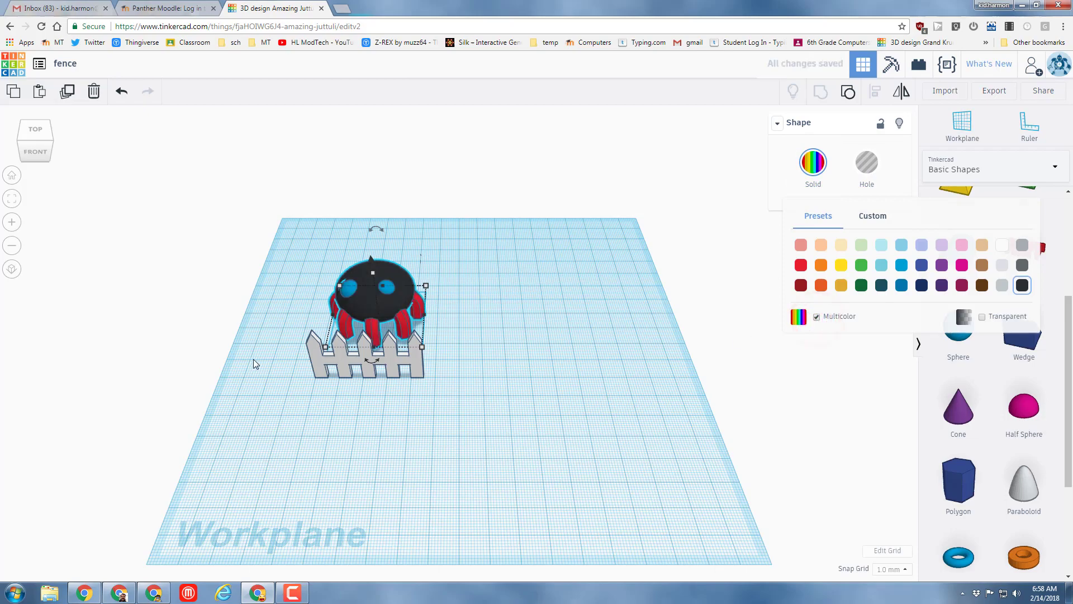
right_click_drag(253, 359, 378, 362)
Select the grouped spider and turn it a few degrees with its rotation arrow.
scroll(378, 361, "up", 5)
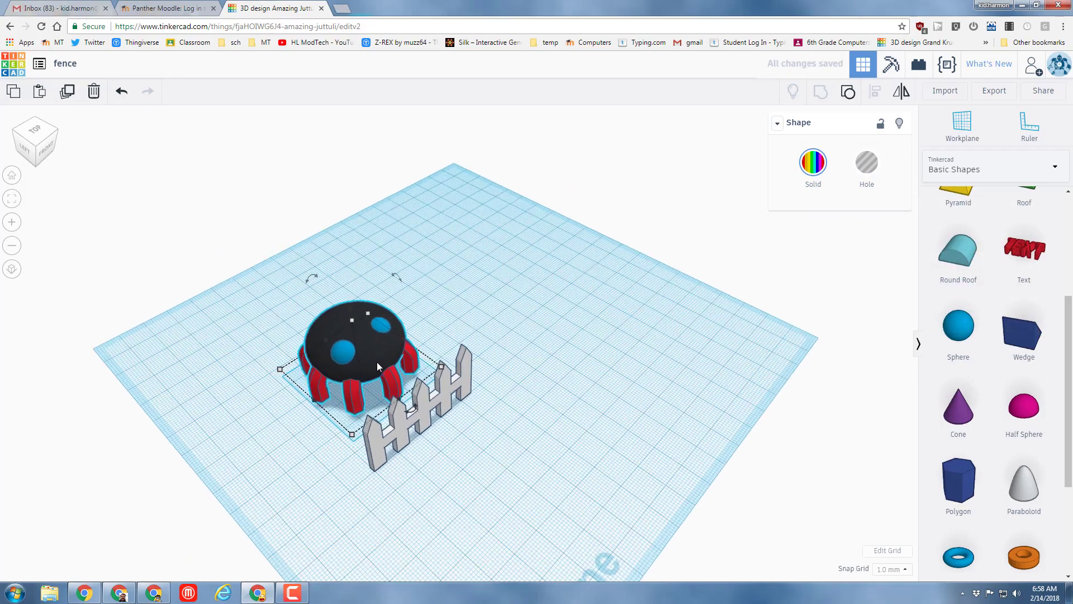
scroll(531, 335, "up", 3)
right_click_drag(537, 330, 218, 395)
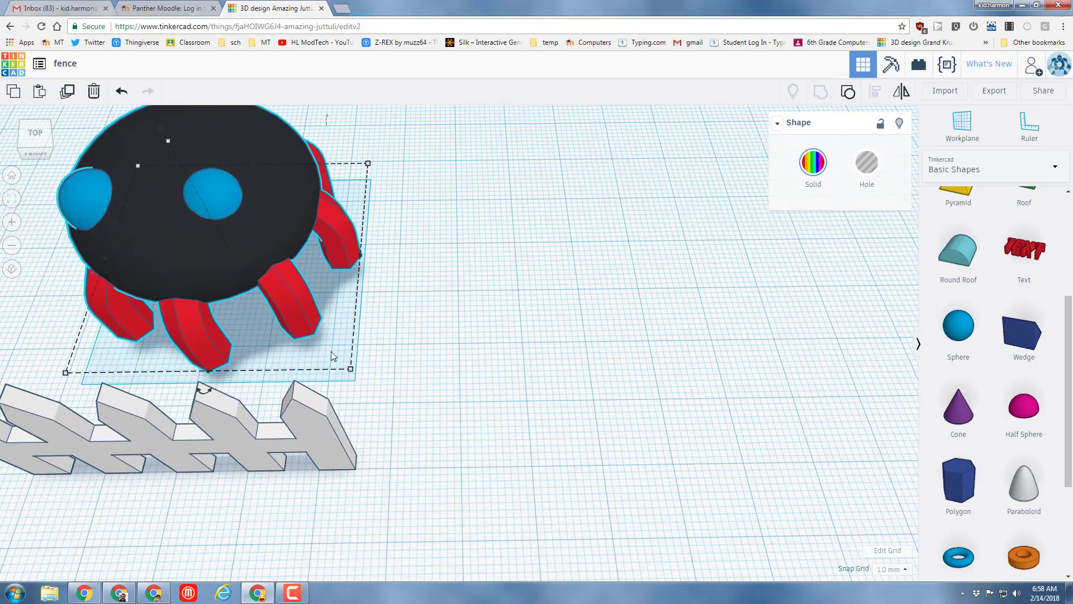
right_click_drag(331, 356, 220, 223)
left_click(252, 212)
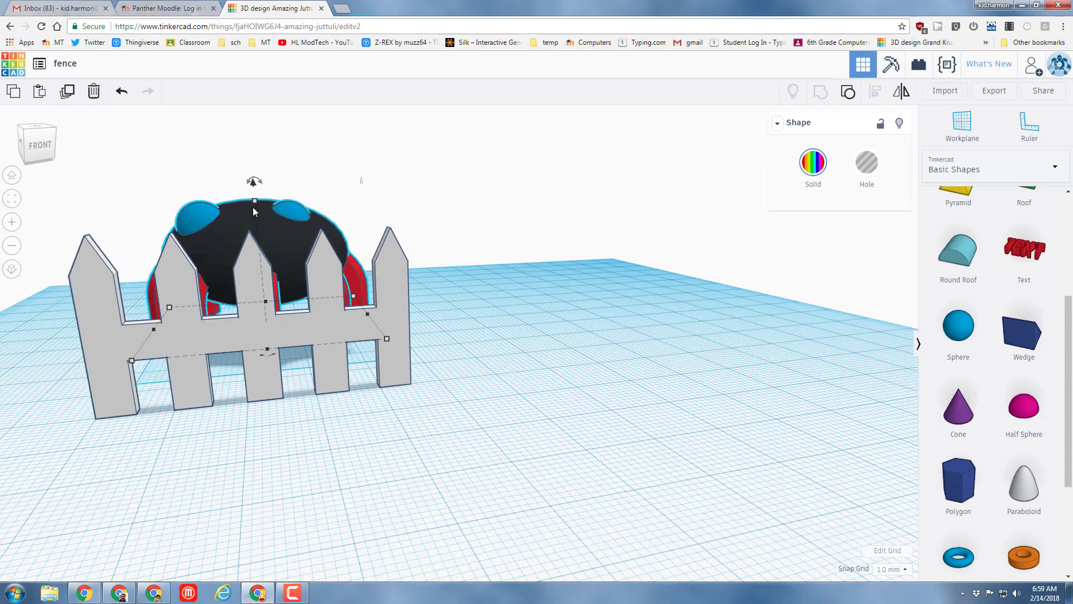
left_click_drag(253, 195, 256, 202)
Orbit around the spider to inspect it from the left and front.
right_click_drag(212, 415, 462, 230)
right_click_drag(313, 302, 531, 246)
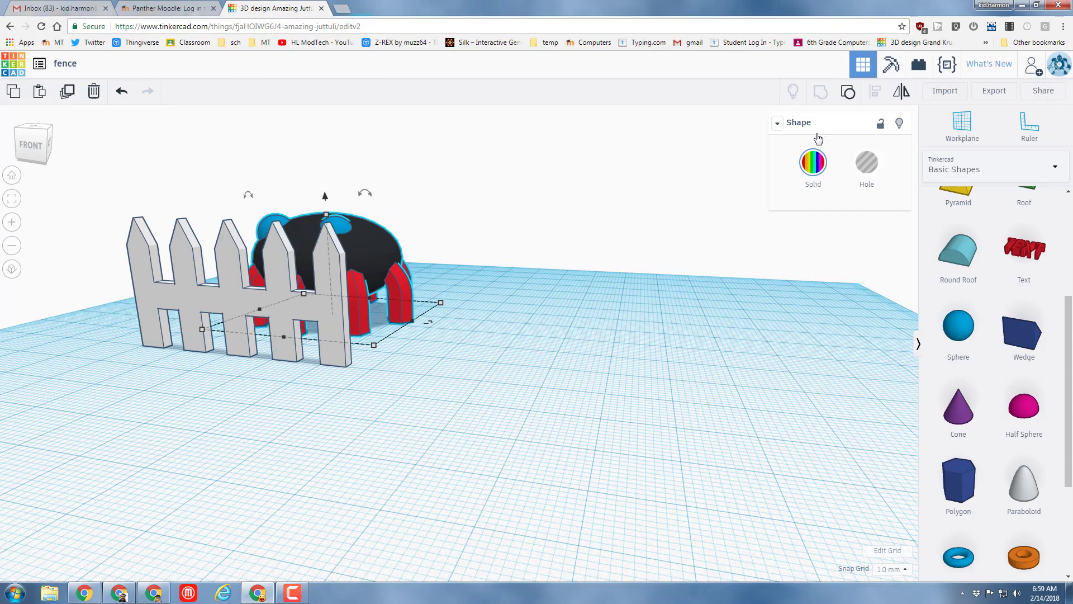
right_click_drag(174, 317, 388, 360)
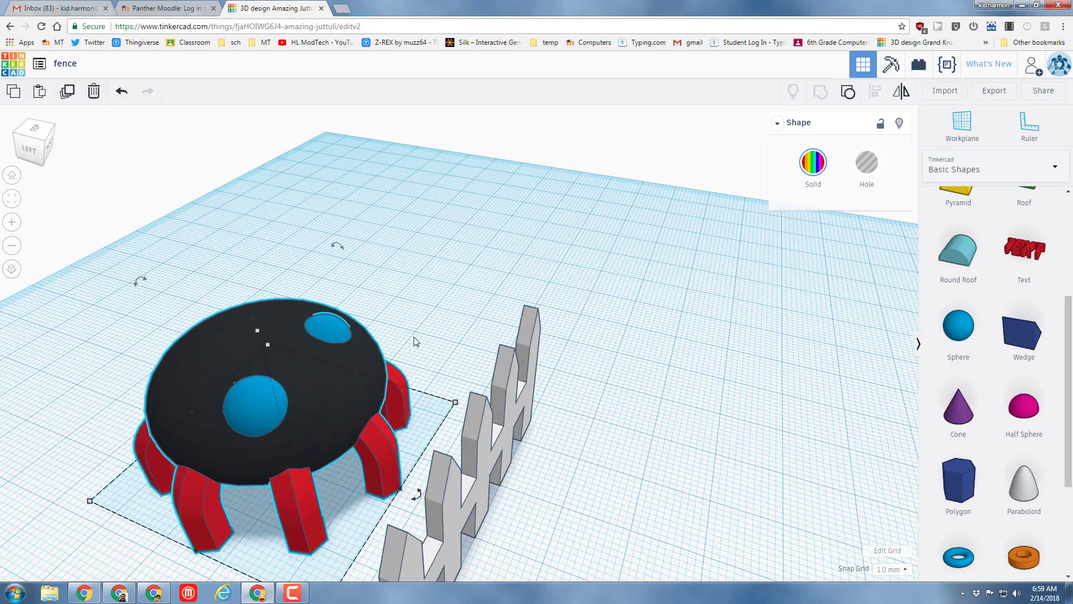